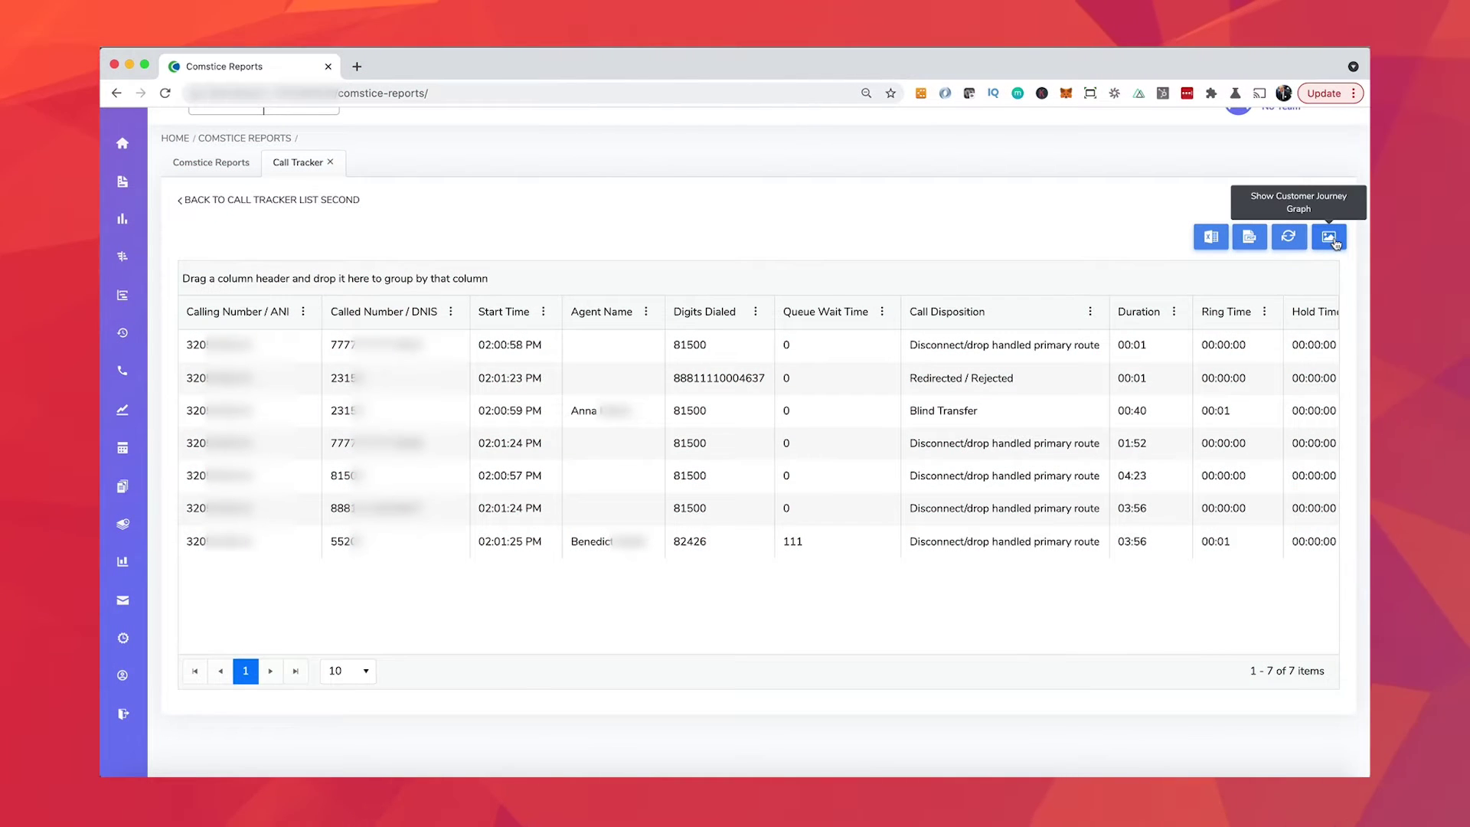
Step: Switch the caller's calls to the Customer Journey timeline and highlight the Talking to Agent step
{"action": "left_click", "coordinate": [1335, 243]}
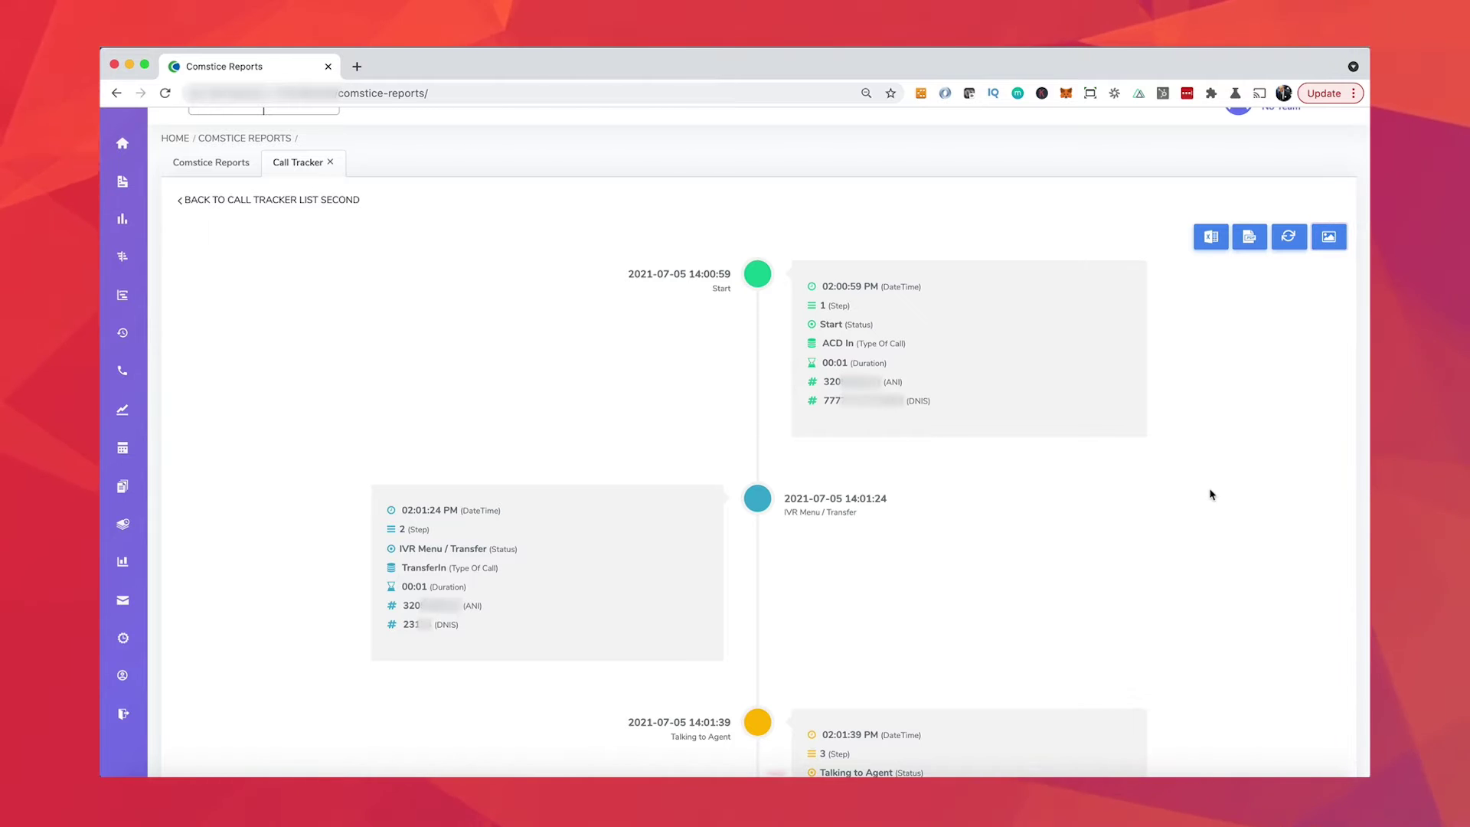
{"action": "scroll", "coordinate": [1211, 494], "scroll_direction": "down", "scroll_amount": 3}
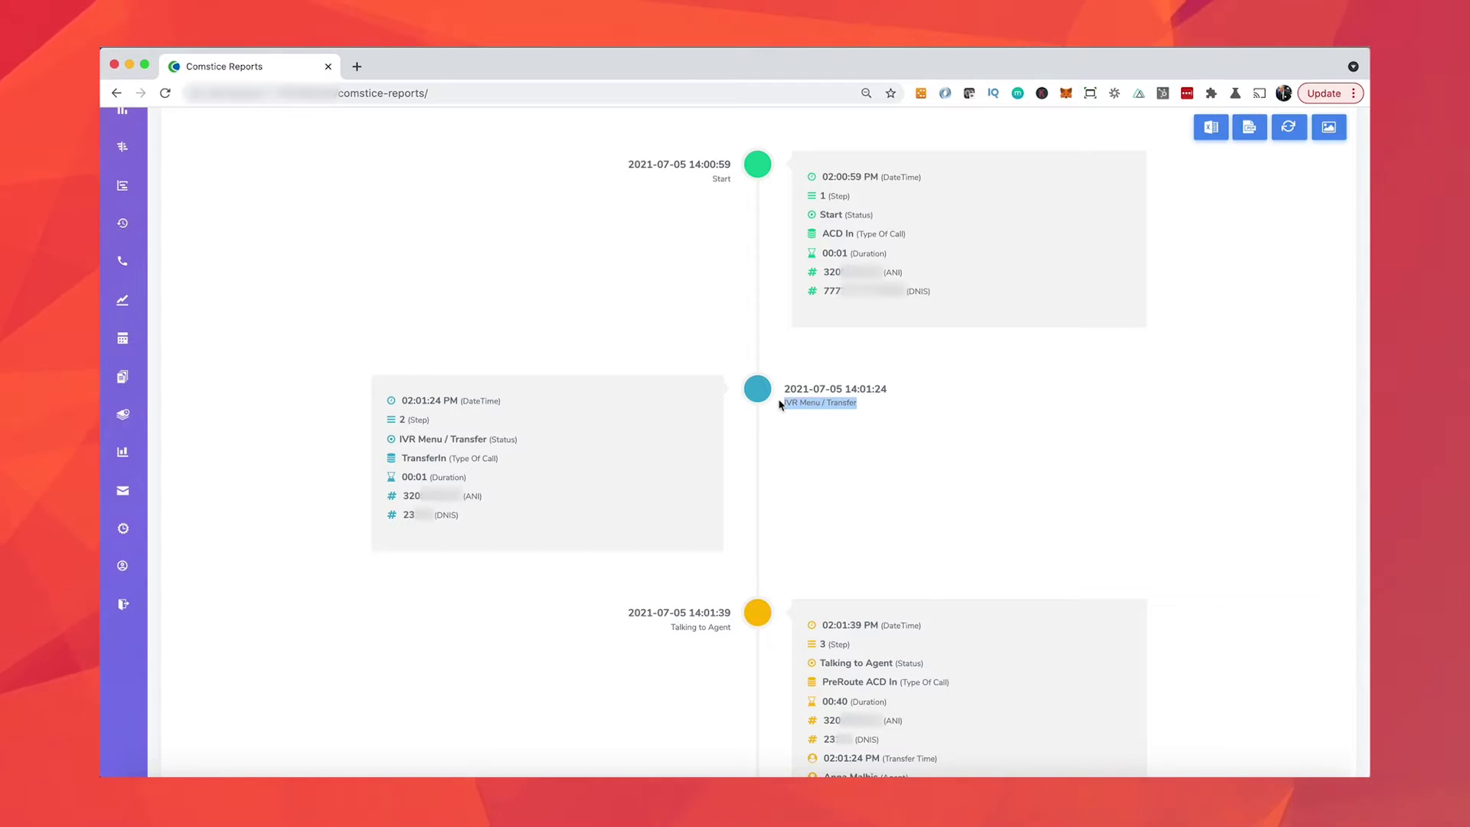
{"action": "scroll", "coordinate": [781, 404], "scroll_direction": "down", "scroll_amount": 4}
{"action": "left_click_drag", "start_coordinate": [672, 490], "coordinate": [739, 498]}
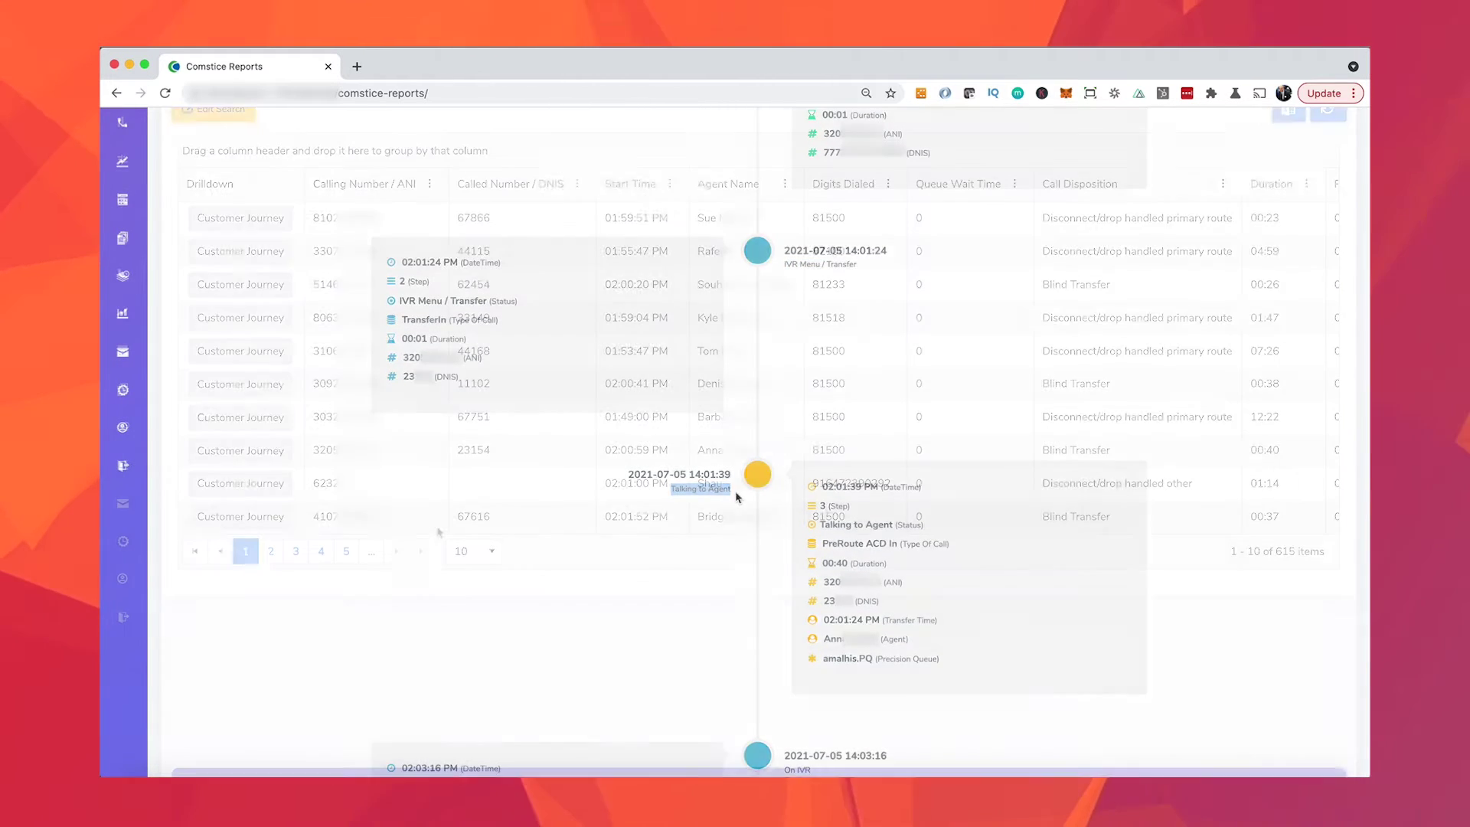
Step: Page forward to page 3 of the call list and open the fifth caller's seven-call drilldown
{"action": "left_click", "coordinate": [396, 551]}
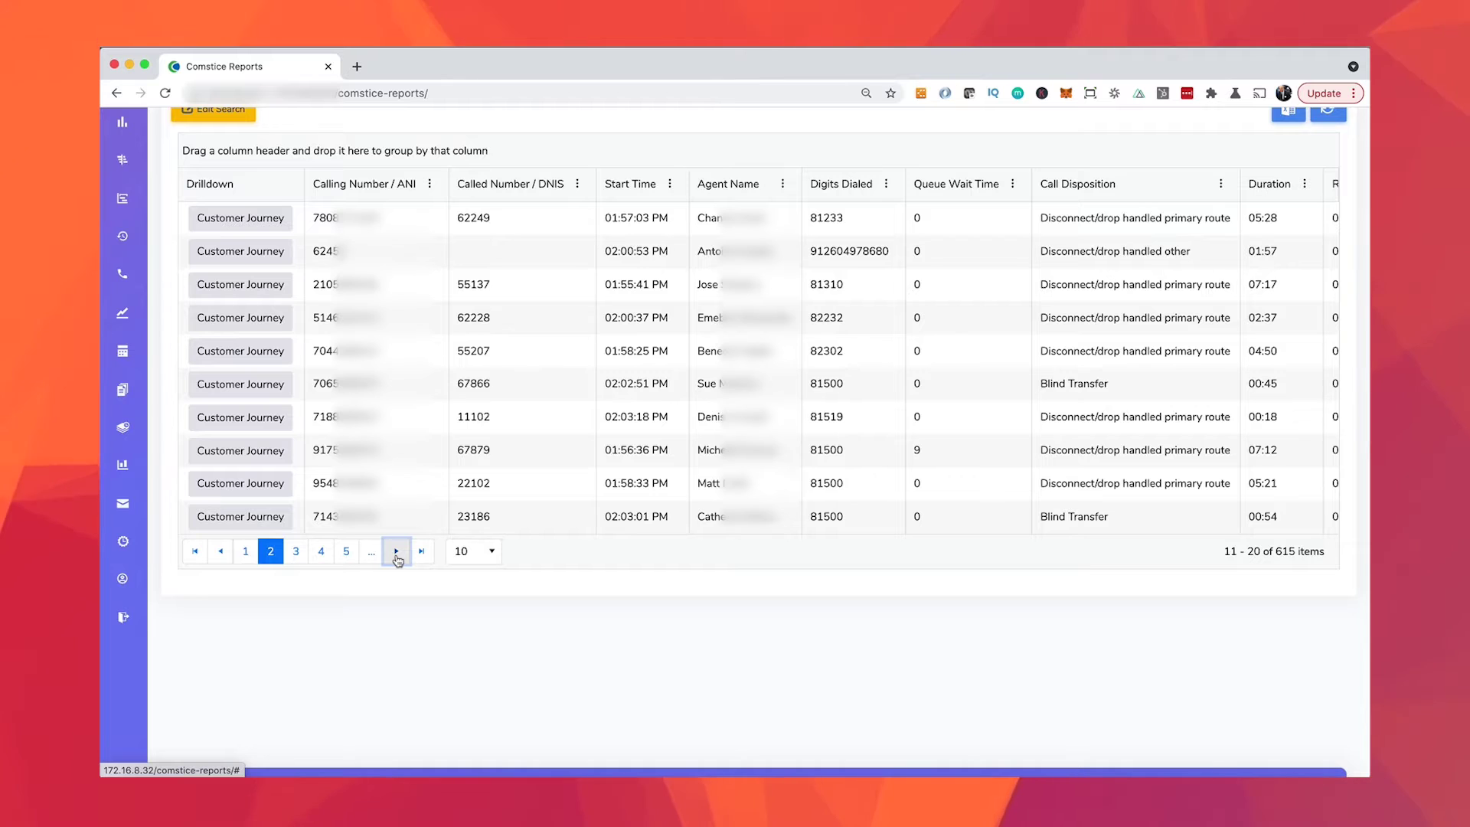
{"action": "left_click", "coordinate": [396, 552]}
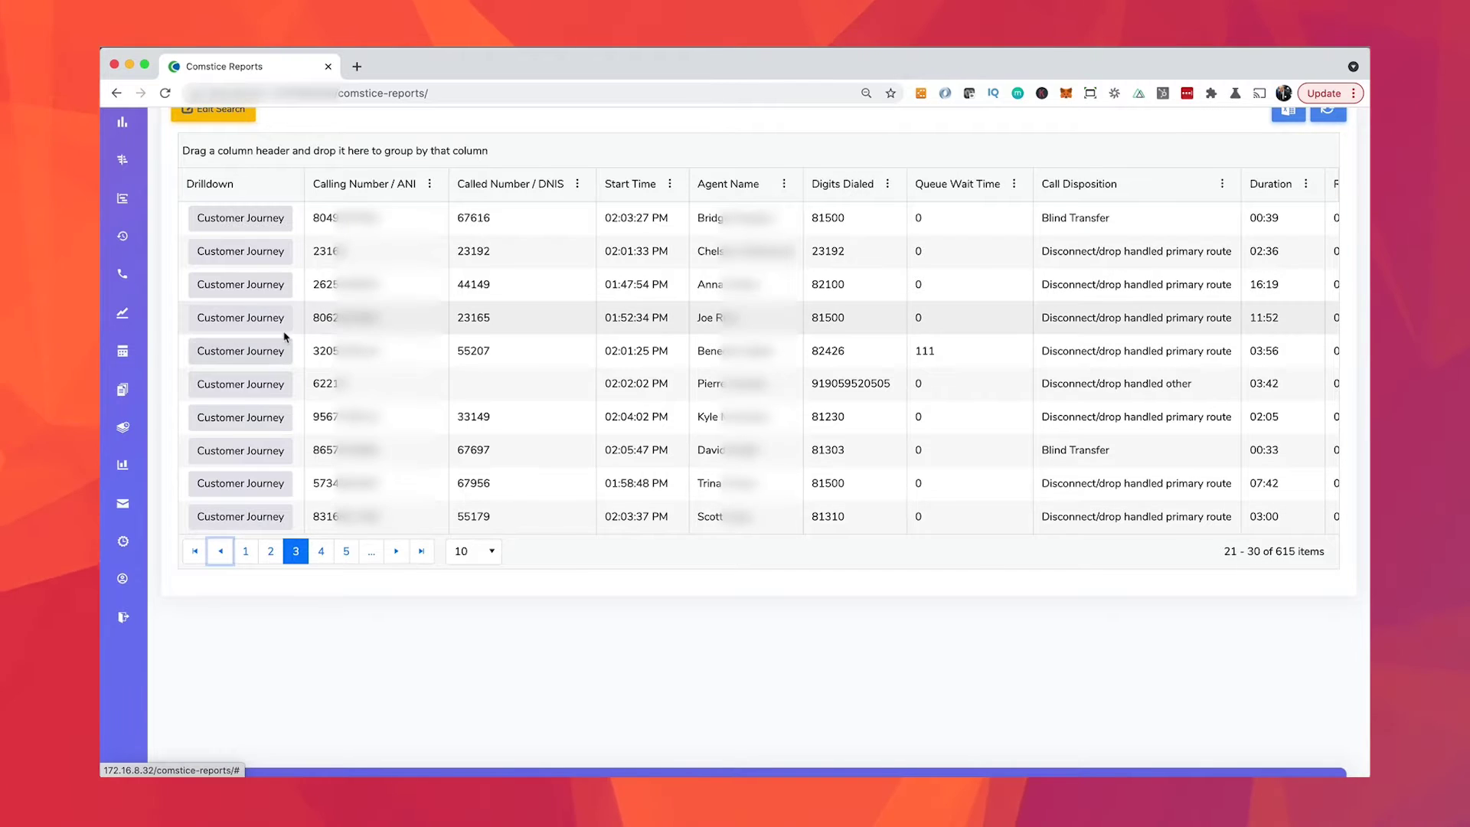
{"action": "left_click", "coordinate": [258, 353]}
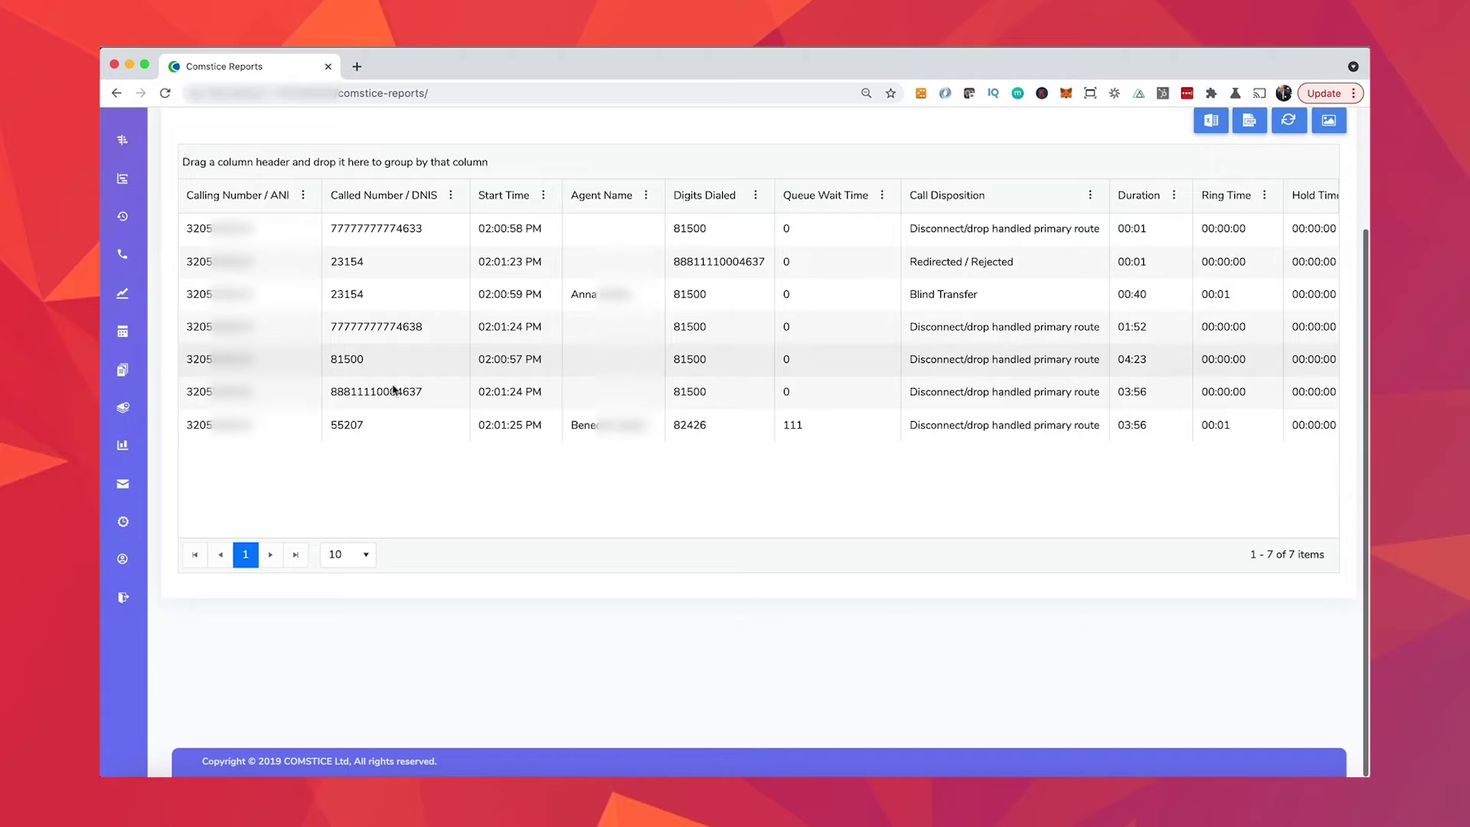
Step: Go back to page 1 of the 615-call Call Tracker list
{"action": "scroll", "coordinate": [394, 389], "scroll_direction": "up", "scroll_amount": 2}
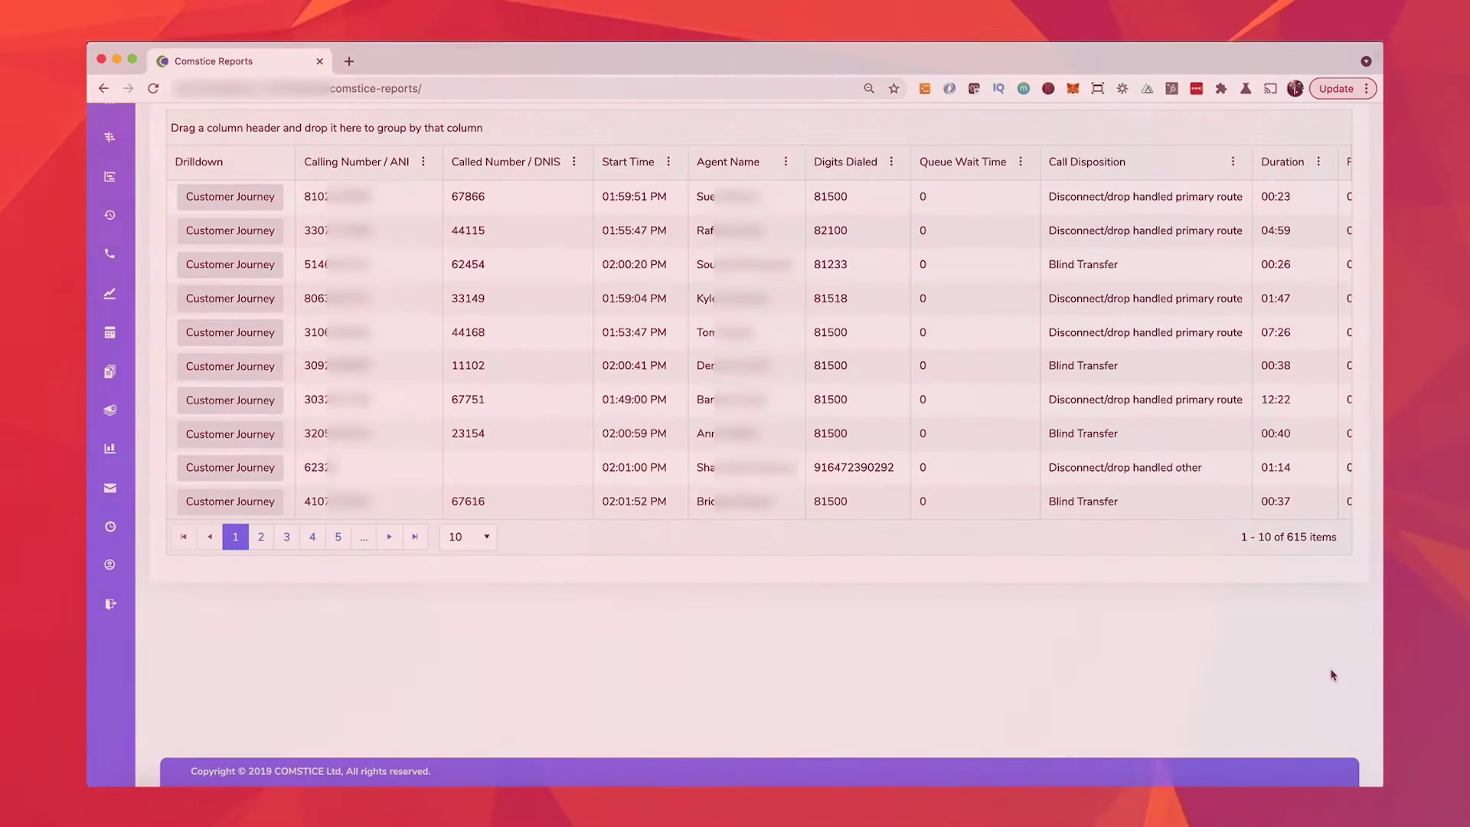
Step: Page through the call list to page 4, return to page 3, and open the fifth caller's seven-call drilldown
{"action": "scroll", "coordinate": [1080, 427], "scroll_direction": "up", "scroll_amount": 3}
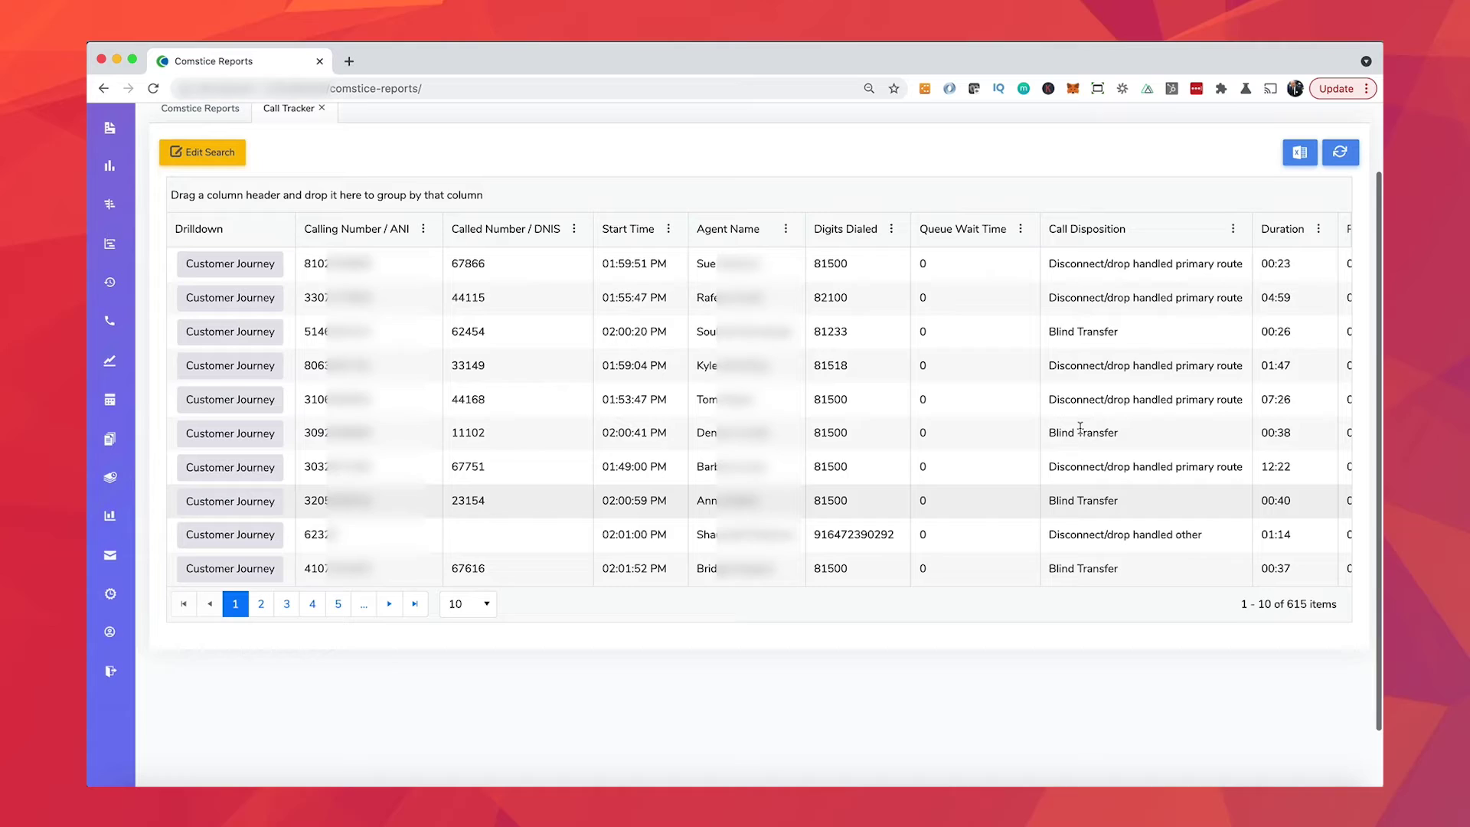
{"action": "scroll", "coordinate": [1078, 382], "scroll_direction": "down", "scroll_amount": 2}
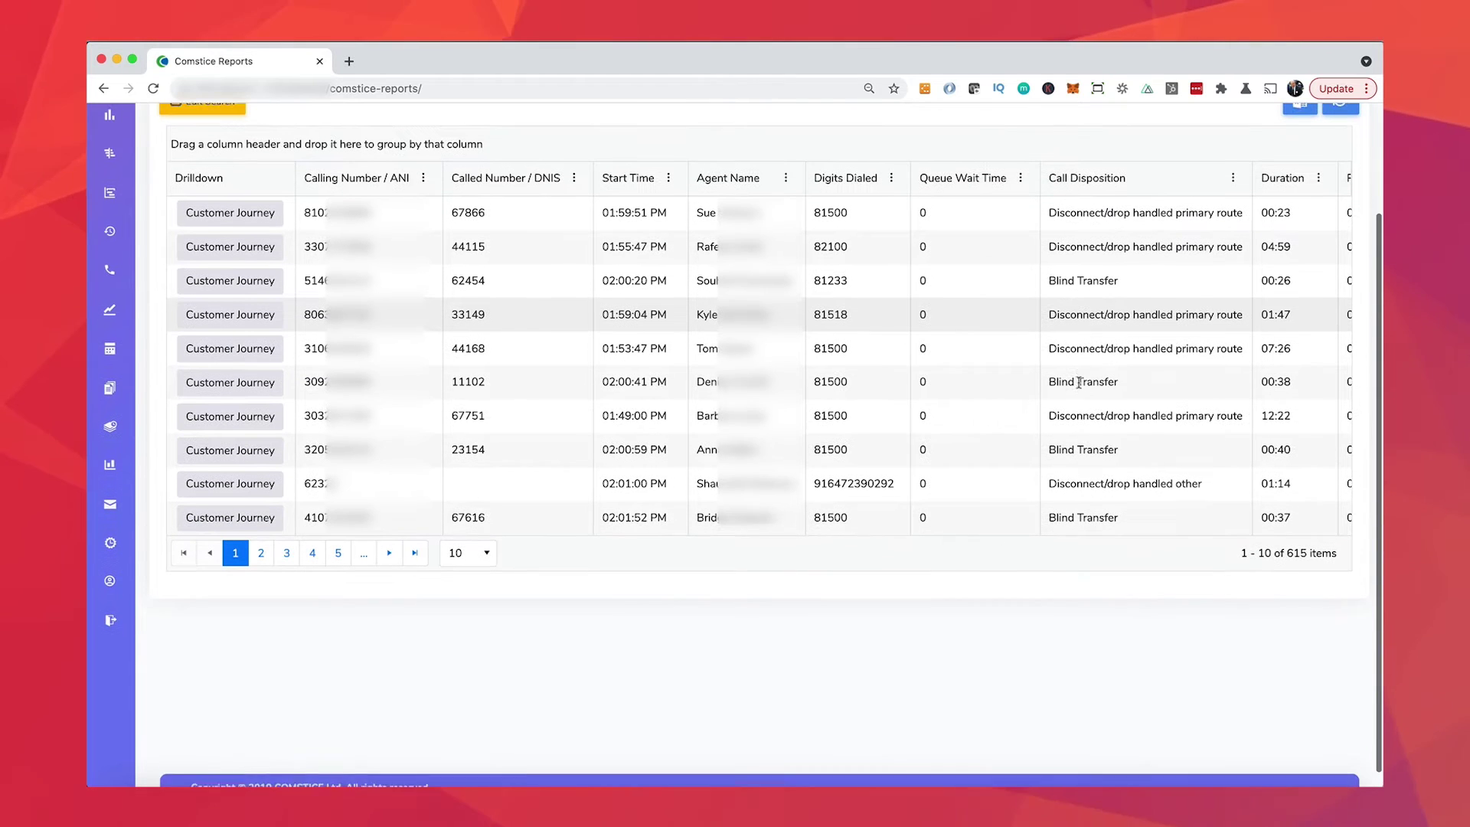
{"action": "left_click", "coordinate": [389, 556]}
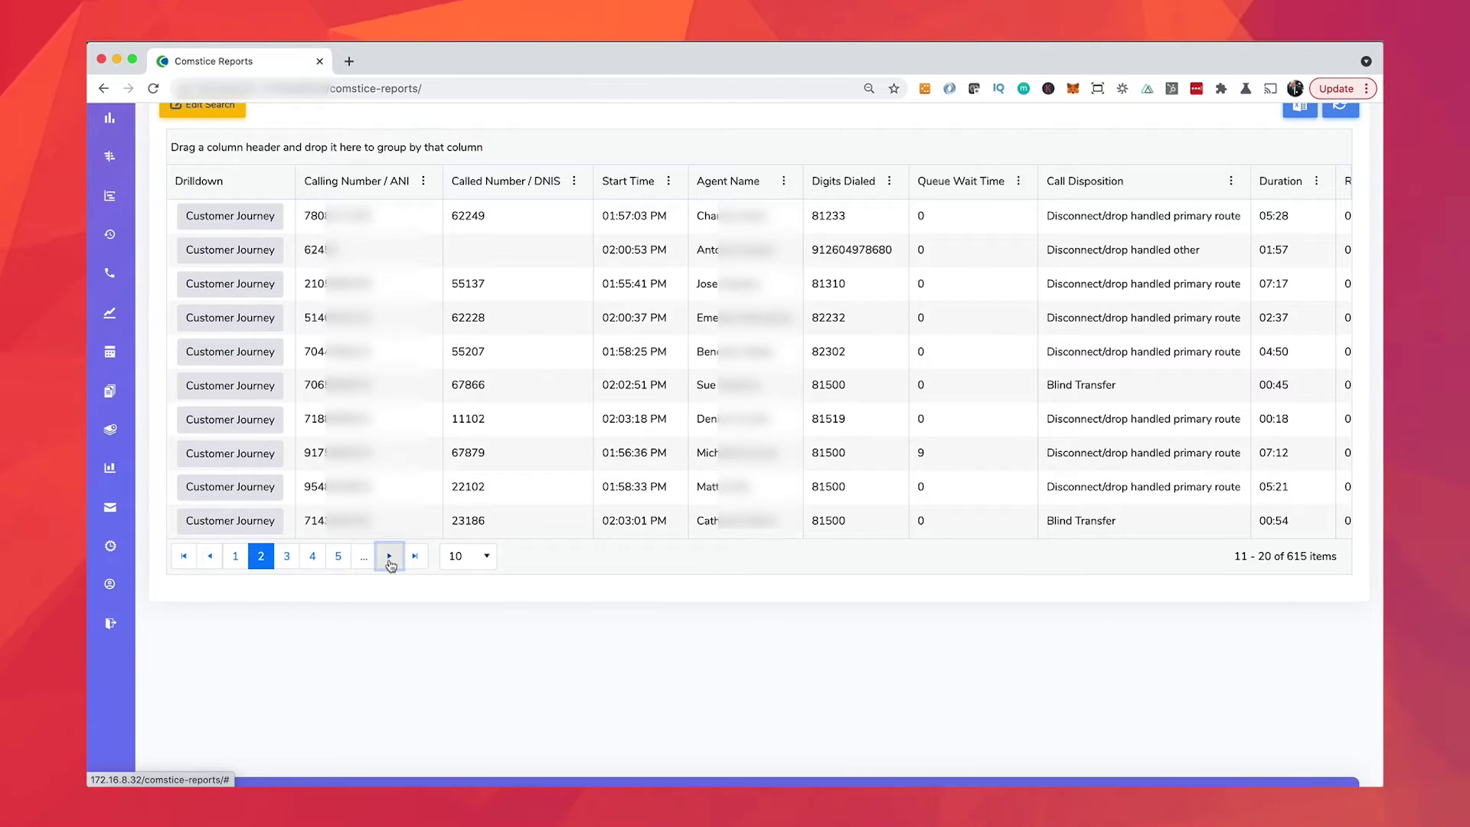
{"action": "left_click", "coordinate": [389, 556]}
{"action": "left_click", "coordinate": [389, 556]}
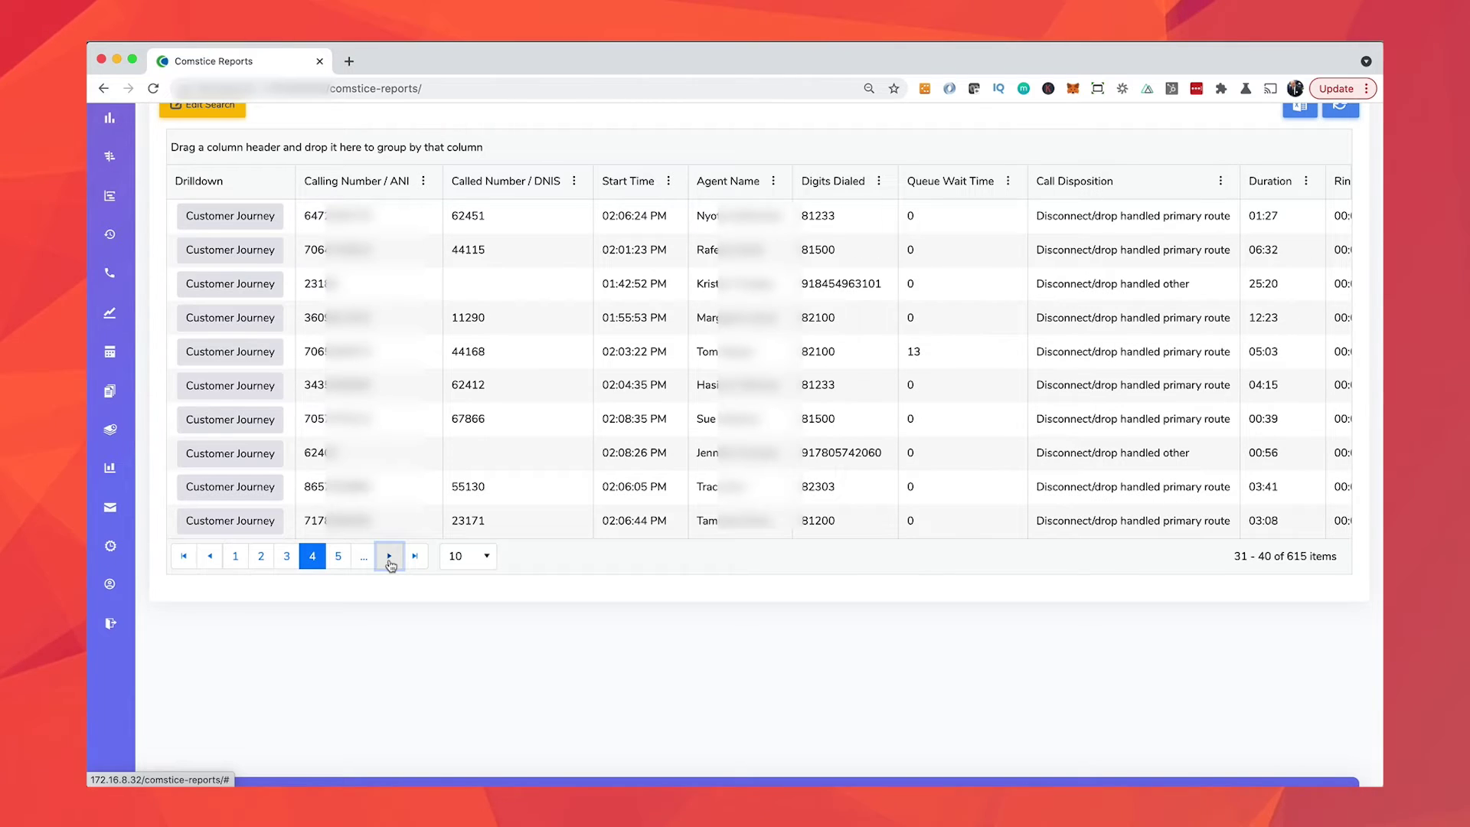
{"action": "left_click", "coordinate": [205, 557]}
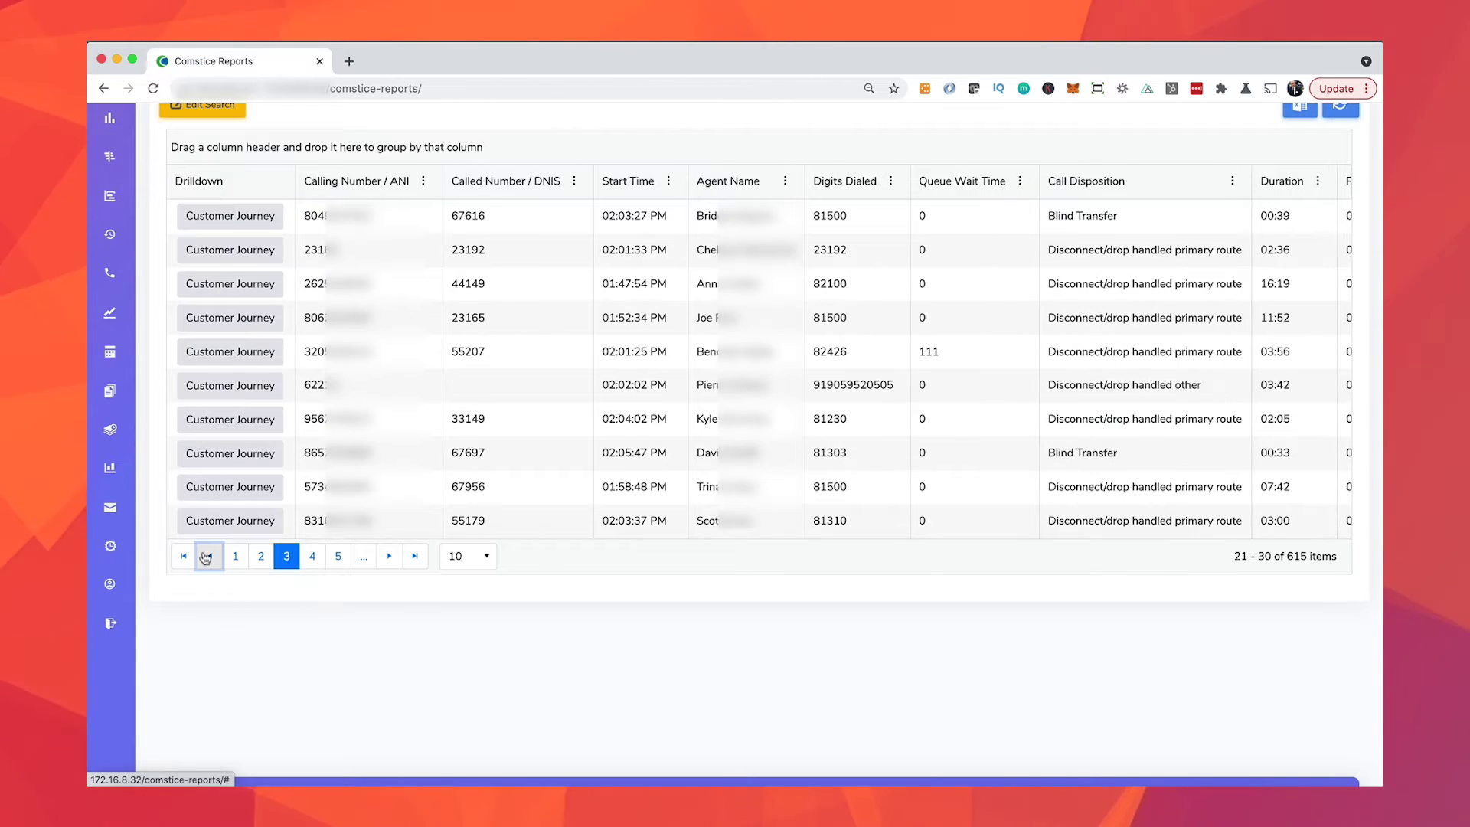
{"action": "left_click", "coordinate": [249, 354]}
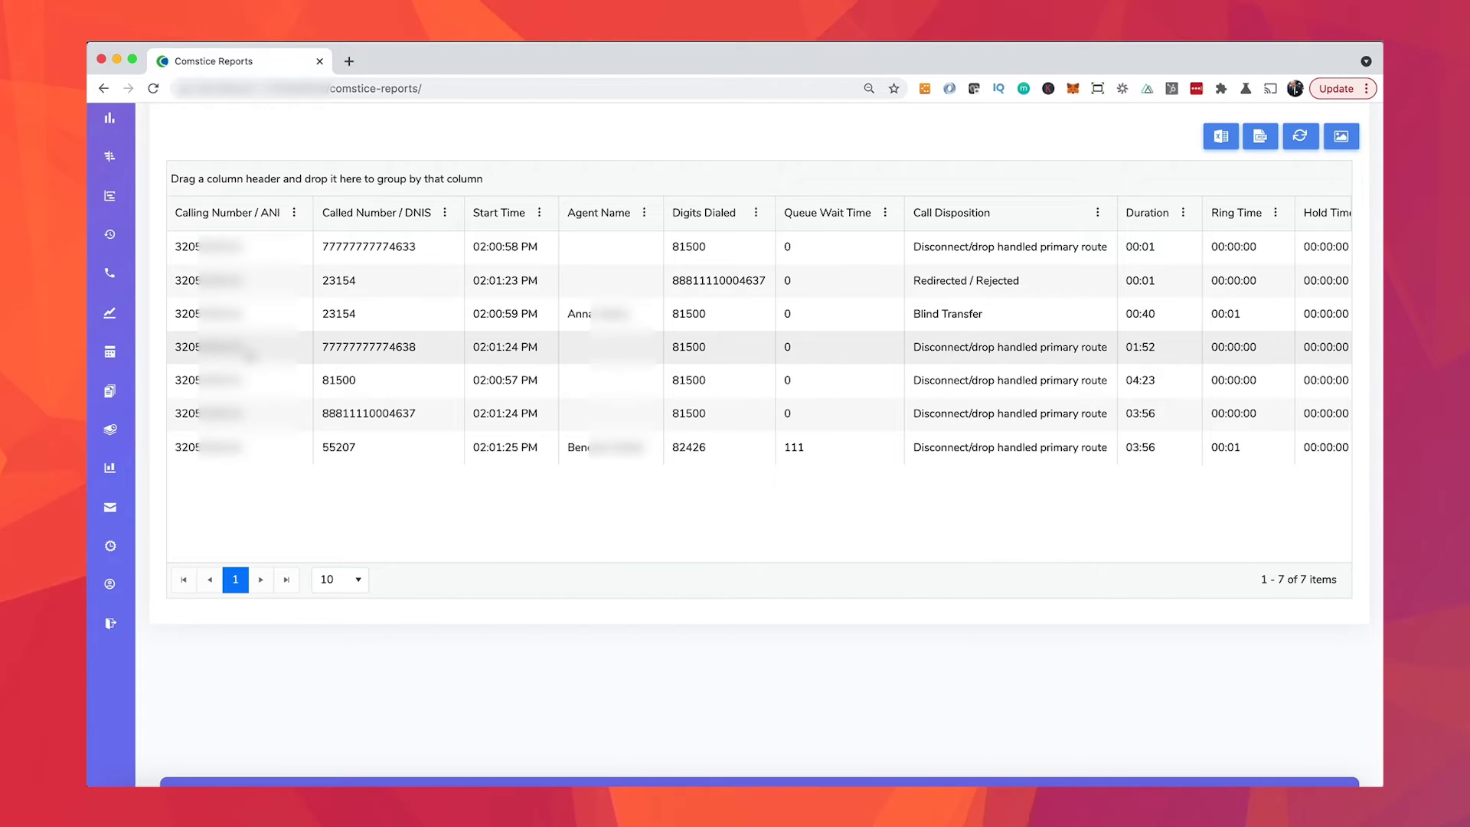
Step: Run the Call Variable 1 report search, listing 89 variable values by call count
{"action": "scroll", "coordinate": [387, 387], "scroll_direction": "down", "scroll_amount": 1}
{"action": "scroll", "coordinate": [388, 388], "scroll_direction": "up", "scroll_amount": 3}
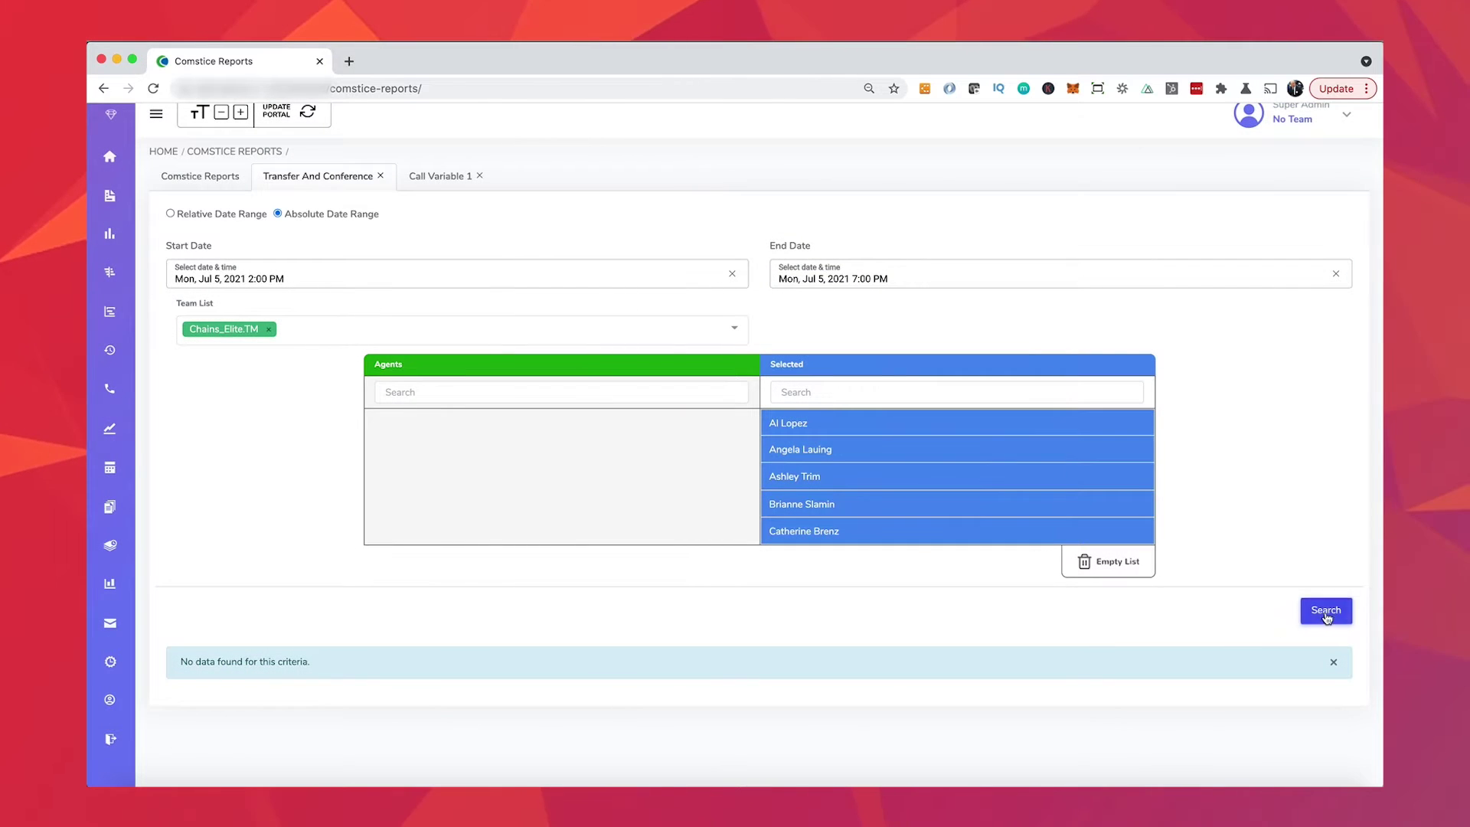
{"action": "left_click", "coordinate": [1326, 611]}
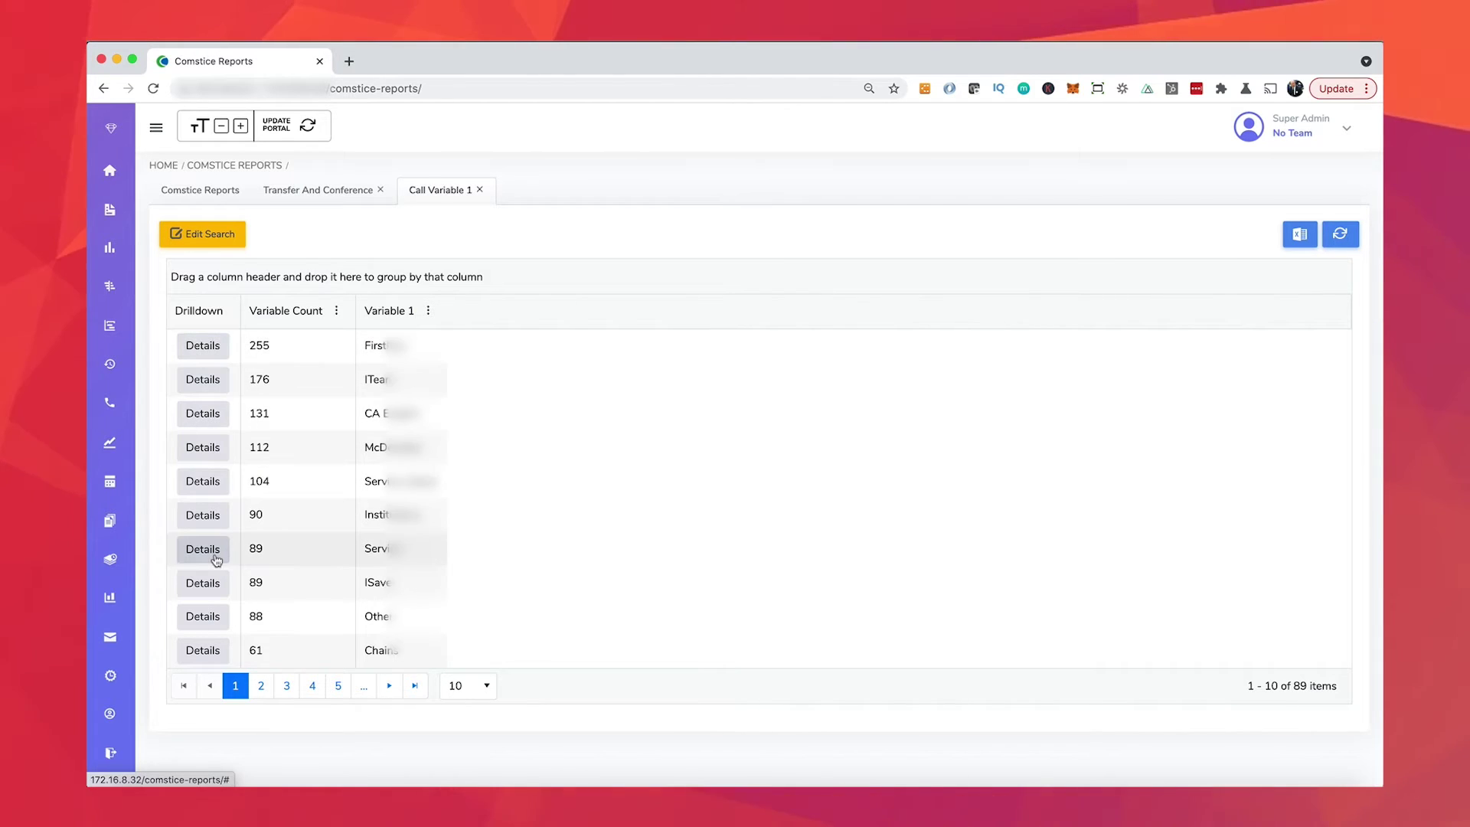
Step: Open the details for the Call Variable 1 value counted 61 times
{"action": "scroll", "coordinate": [216, 563], "scroll_direction": "down", "scroll_amount": 1}
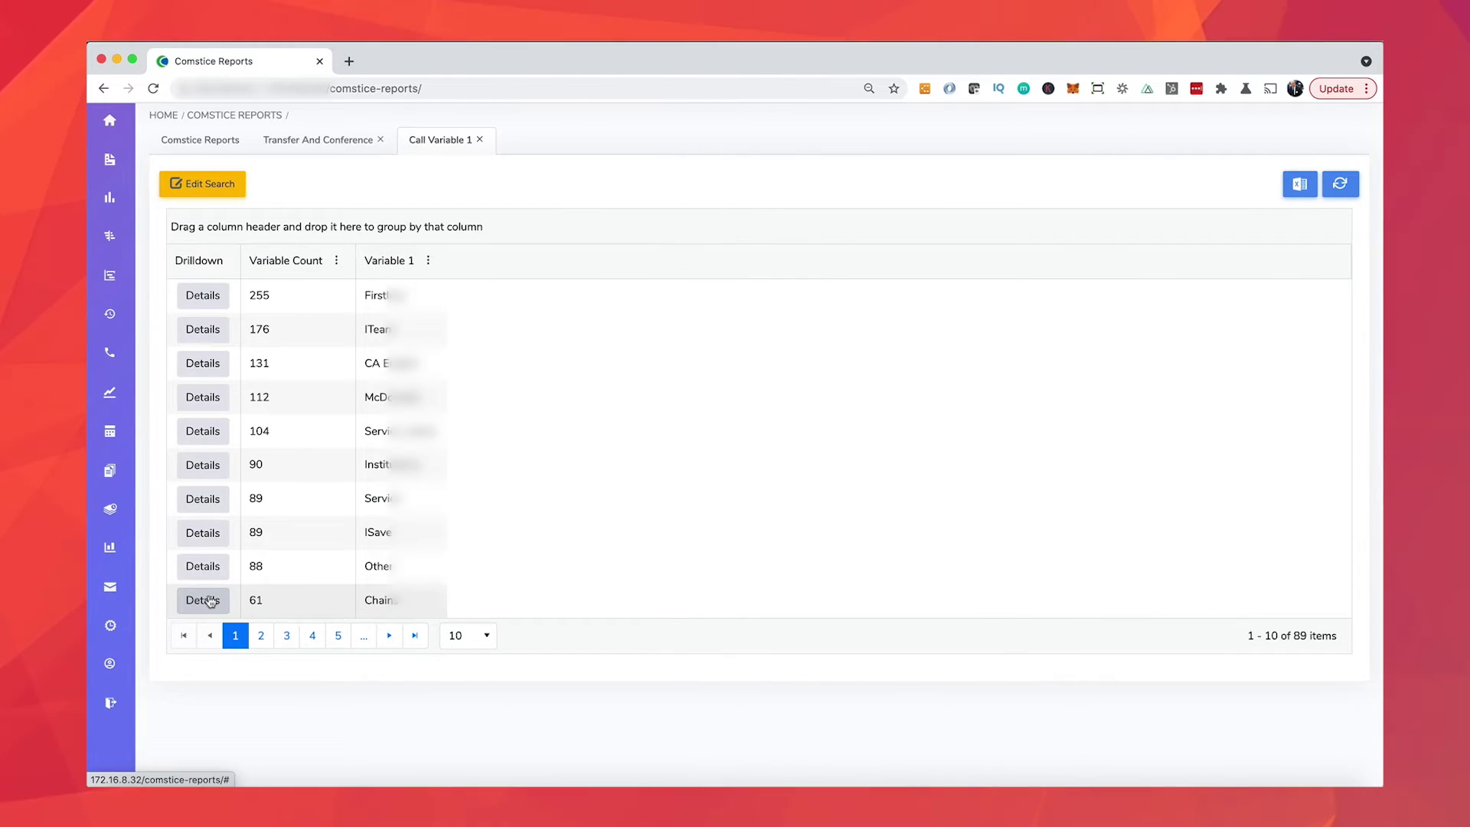
{"action": "left_click", "coordinate": [210, 601]}
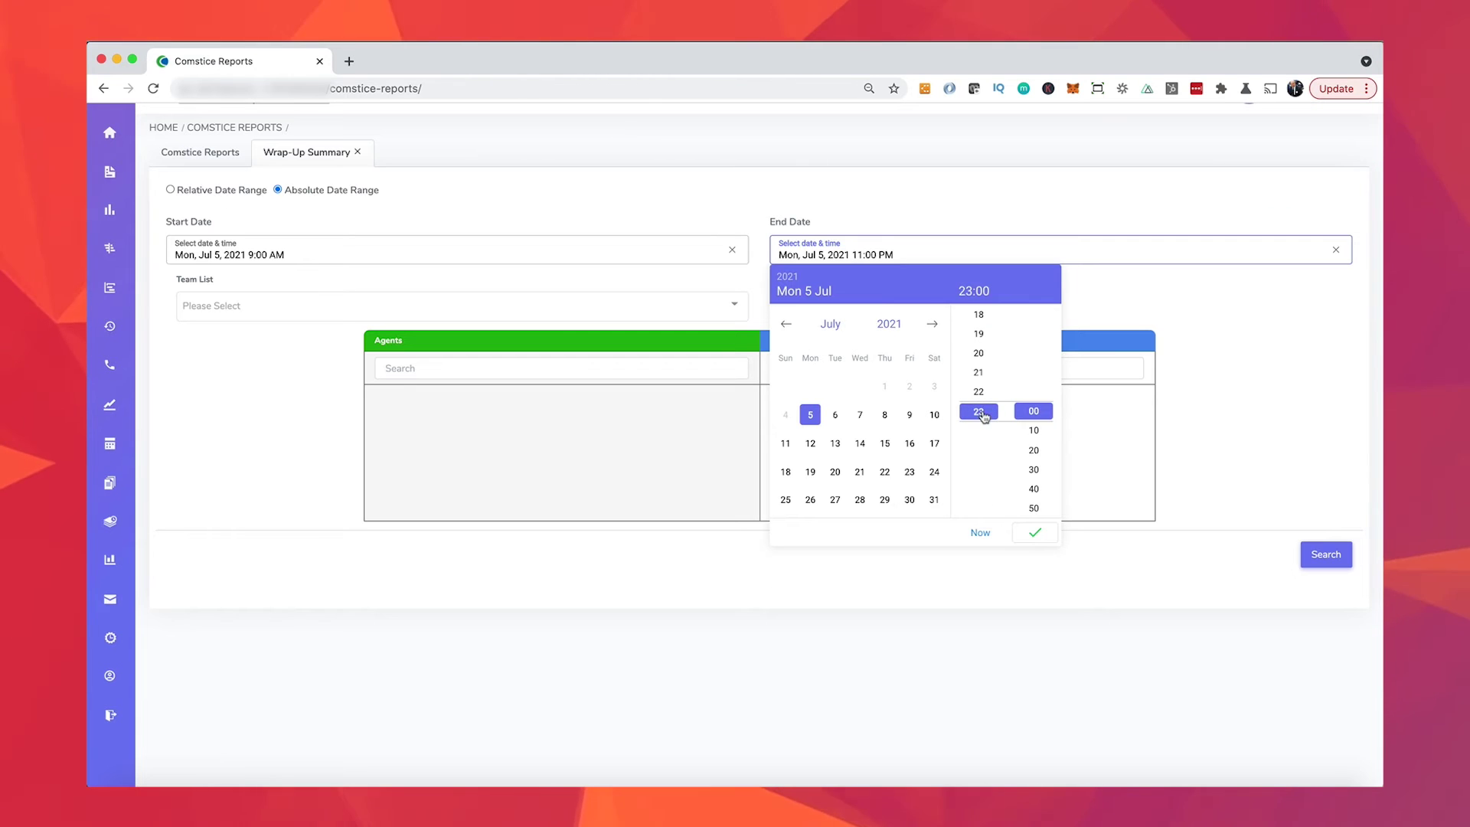
Step: Confirm the 11:00 PM end time on Jul 5, 2021 and run the Wrap-Up Summary search
{"action": "left_click", "coordinate": [1033, 536]}
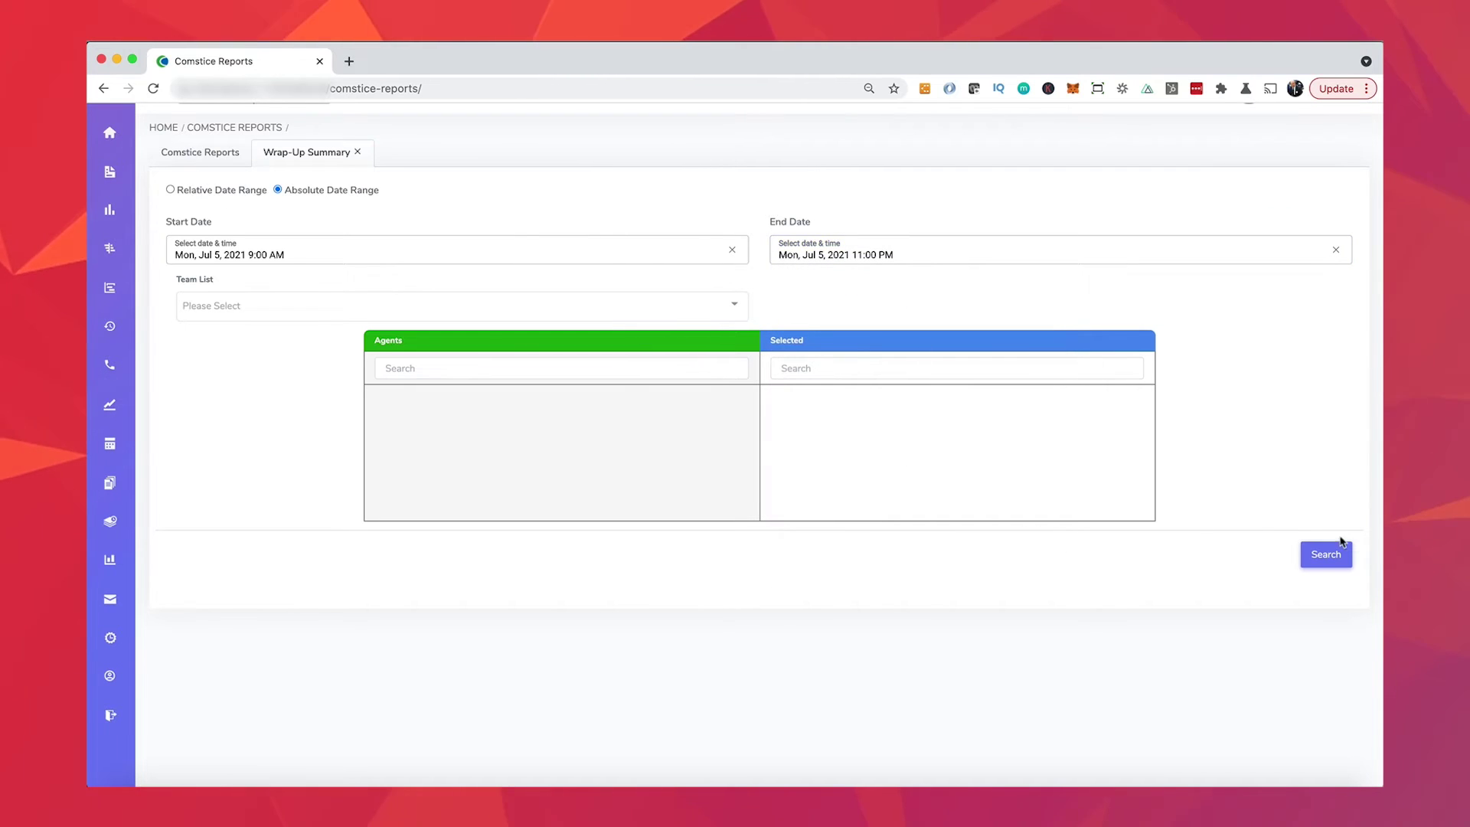
{"action": "left_click", "coordinate": [1327, 555]}
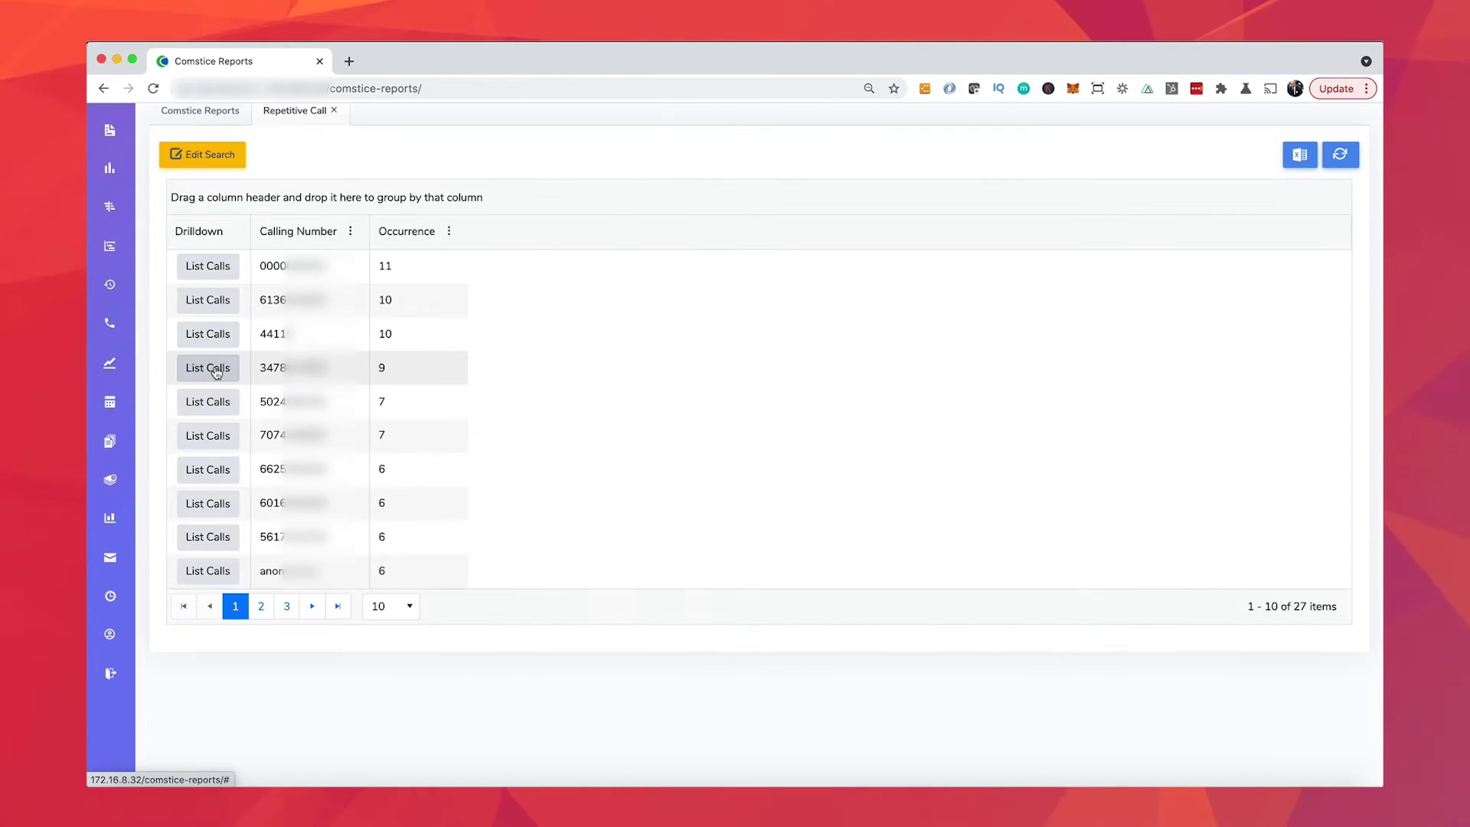
Step: List the calls from the caller with 9 occurrences and open one call's customer journey
{"action": "left_click", "coordinate": [216, 369]}
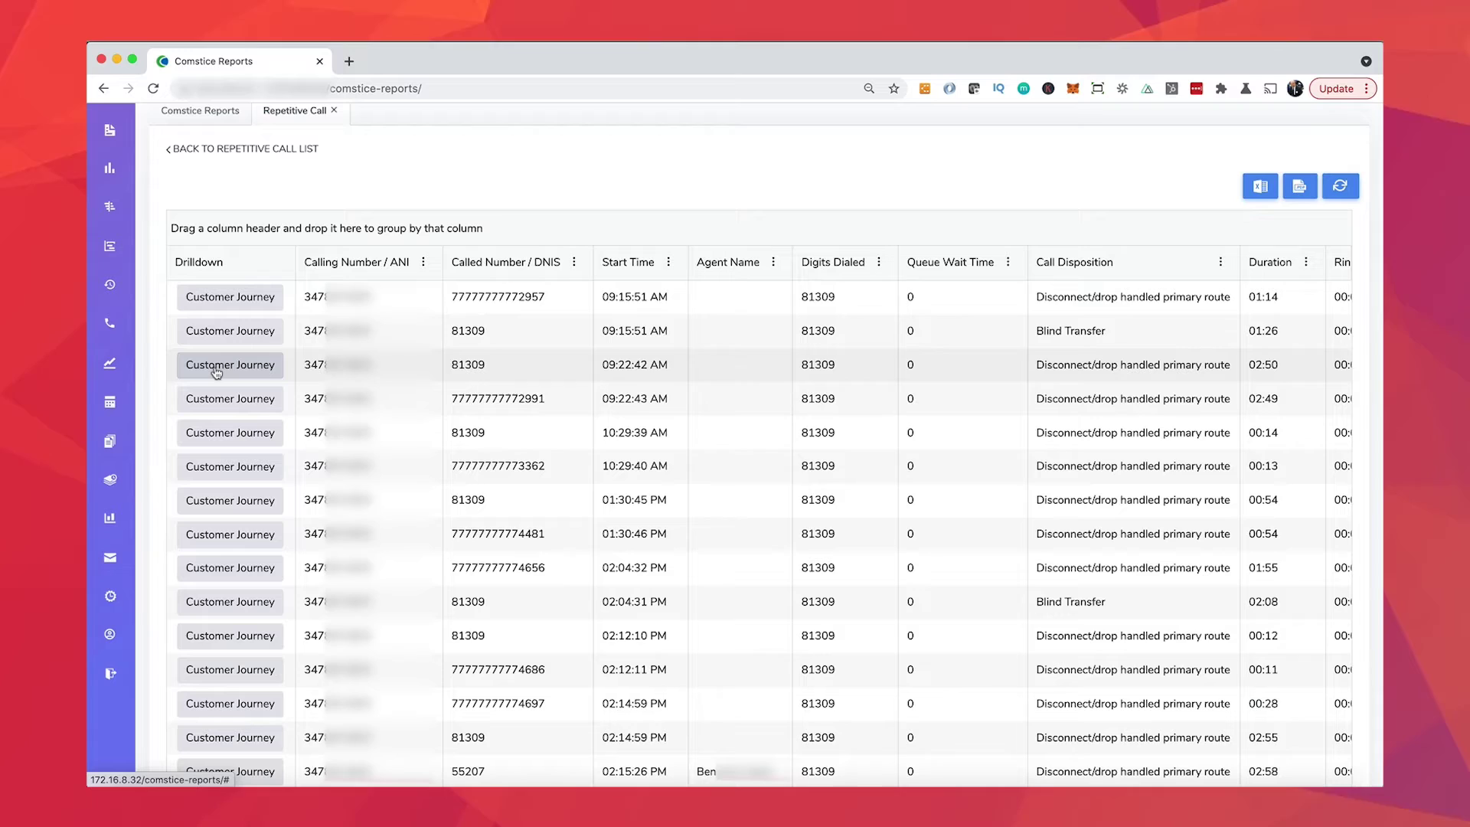
{"action": "scroll", "coordinate": [217, 372], "scroll_direction": "down", "scroll_amount": 2}
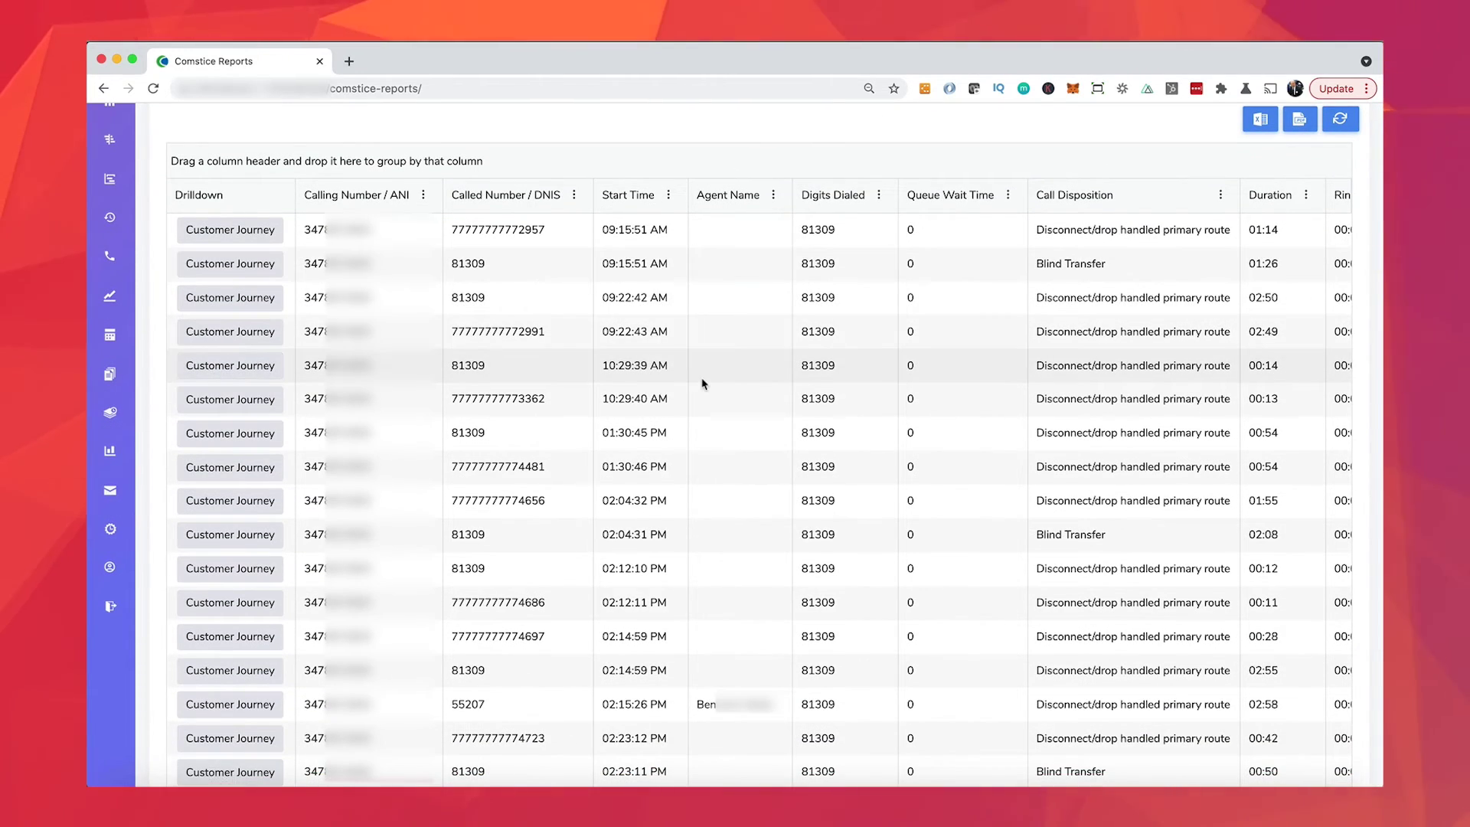
{"action": "scroll", "coordinate": [703, 383], "scroll_direction": "down", "scroll_amount": 1}
{"action": "scroll", "coordinate": [703, 383], "scroll_direction": "up", "scroll_amount": 1}
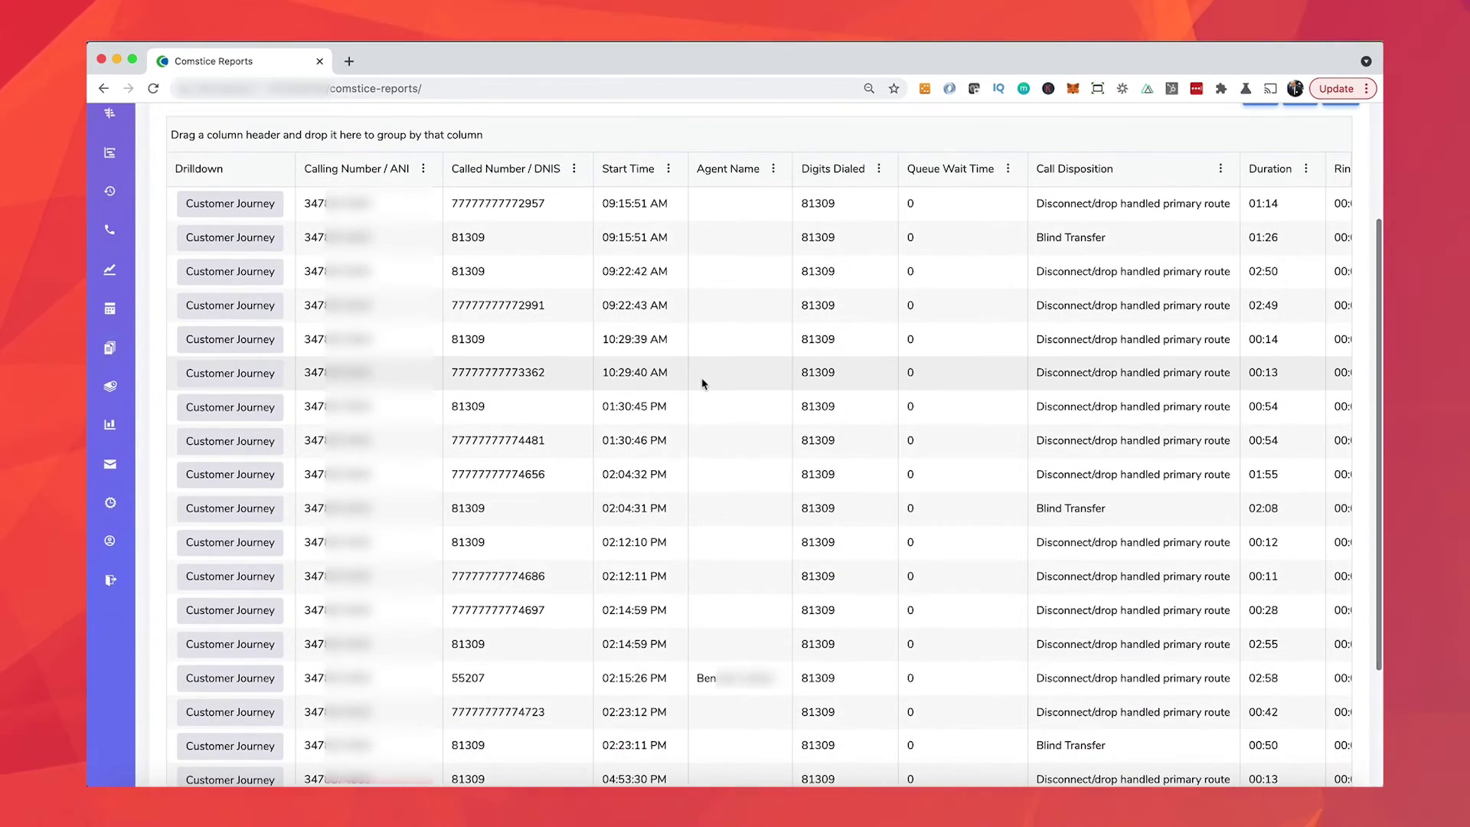
{"action": "scroll", "coordinate": [703, 383], "scroll_direction": "right", "scroll_amount": 7}
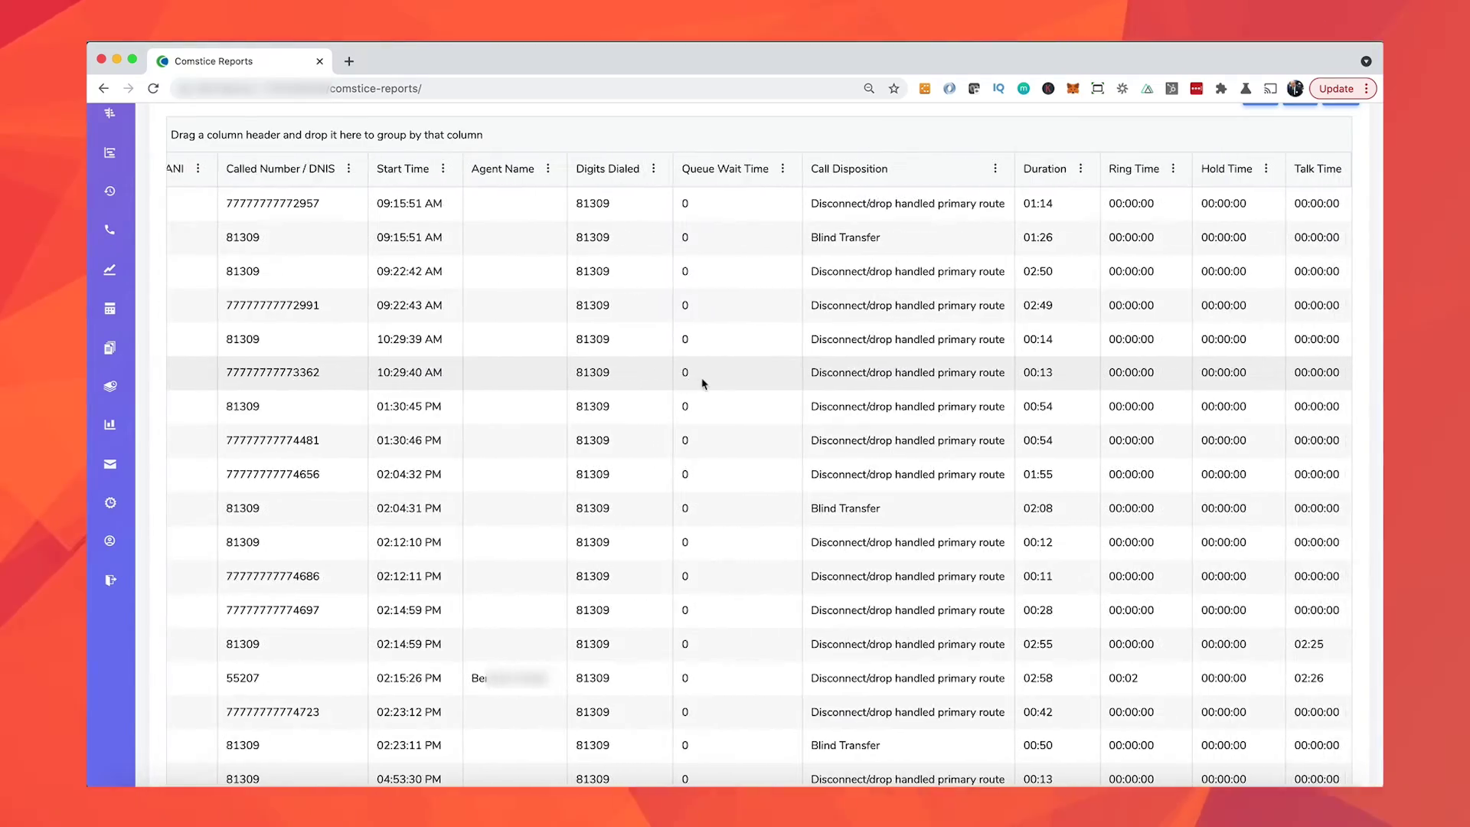
{"action": "scroll", "coordinate": [703, 383], "scroll_direction": "right", "scroll_amount": 3}
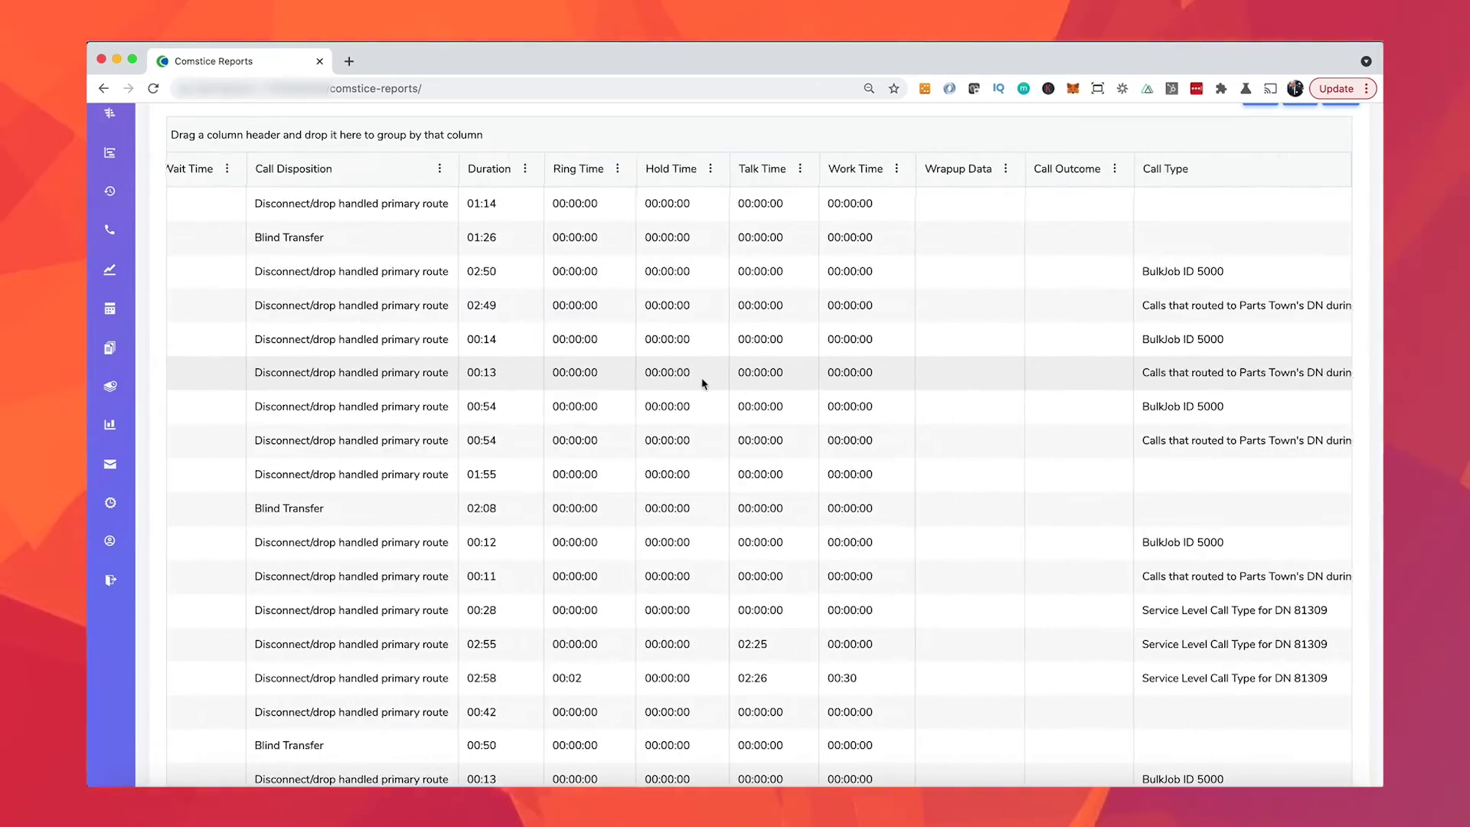
{"action": "scroll", "coordinate": [703, 375], "scroll_direction": "left", "scroll_amount": 10}
{"action": "scroll", "coordinate": [230, 521], "scroll_direction": "down", "scroll_amount": 3}
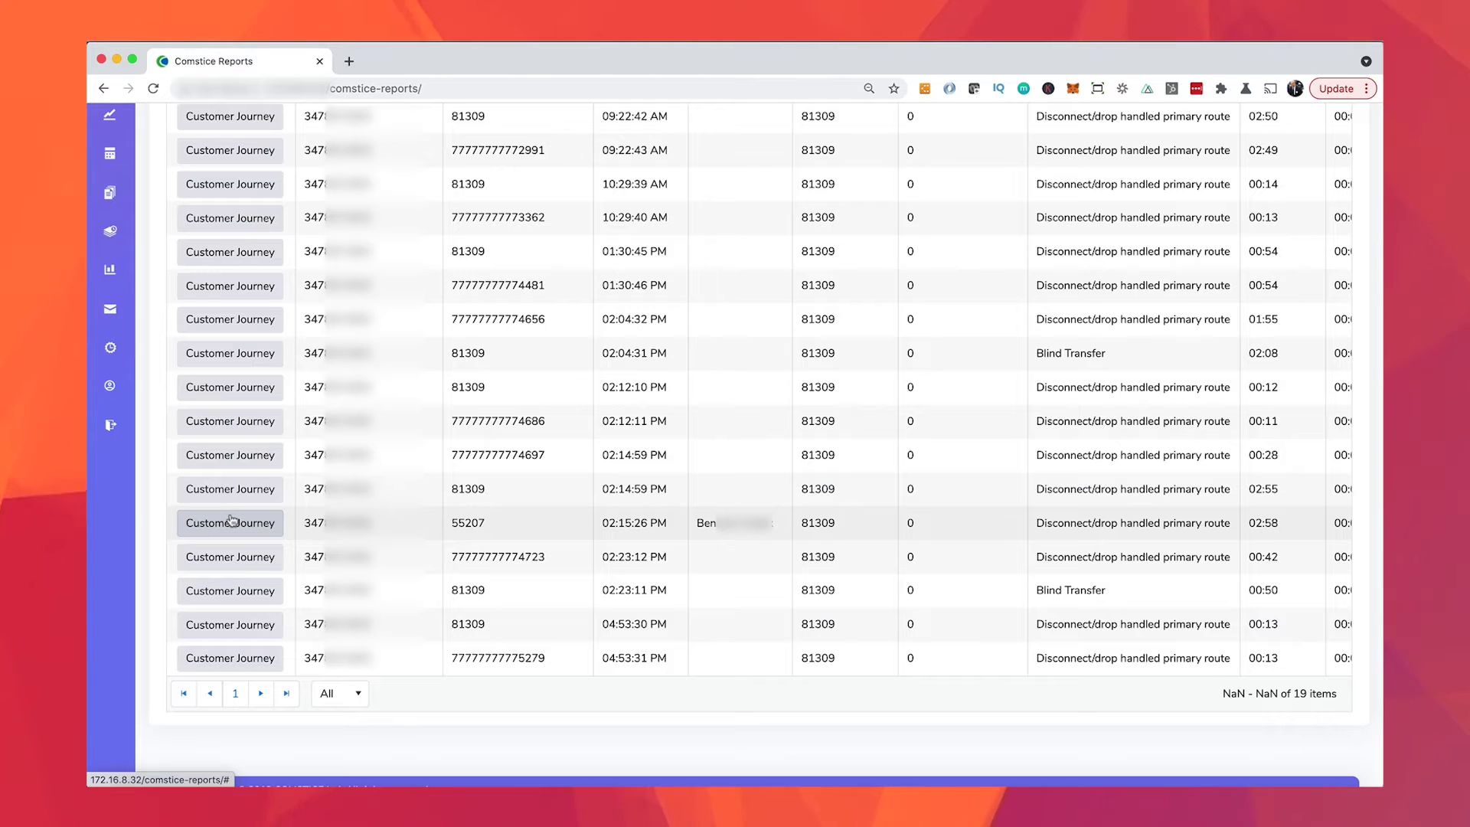
{"action": "left_click", "coordinate": [230, 522]}
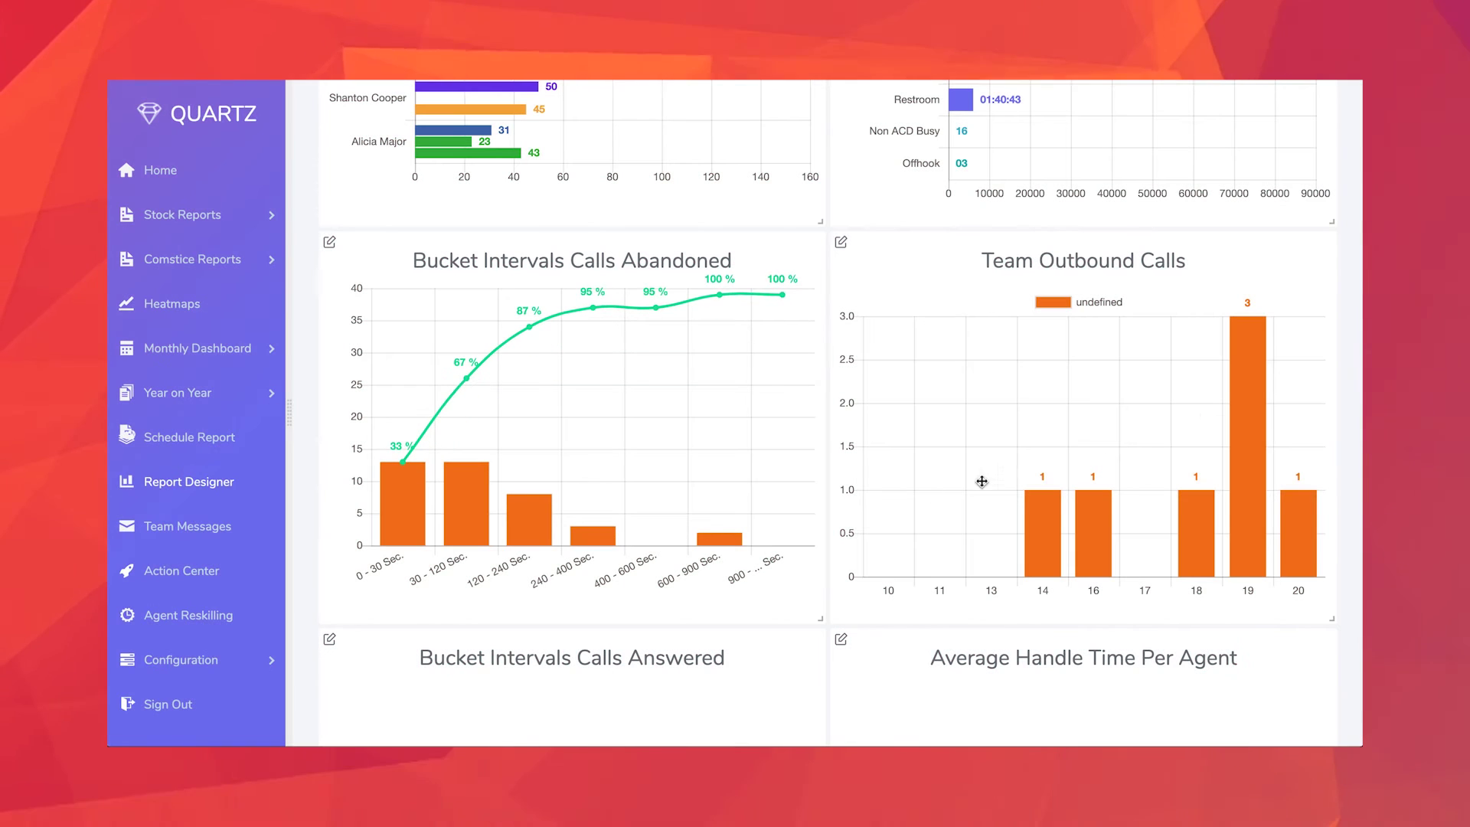
Step: Filter the Bucket Intervals Calls Answered chart to Last Week and the 'aliv' queue, then load it
{"action": "scroll", "coordinate": [915, 490], "scroll_direction": "down", "scroll_amount": 4}
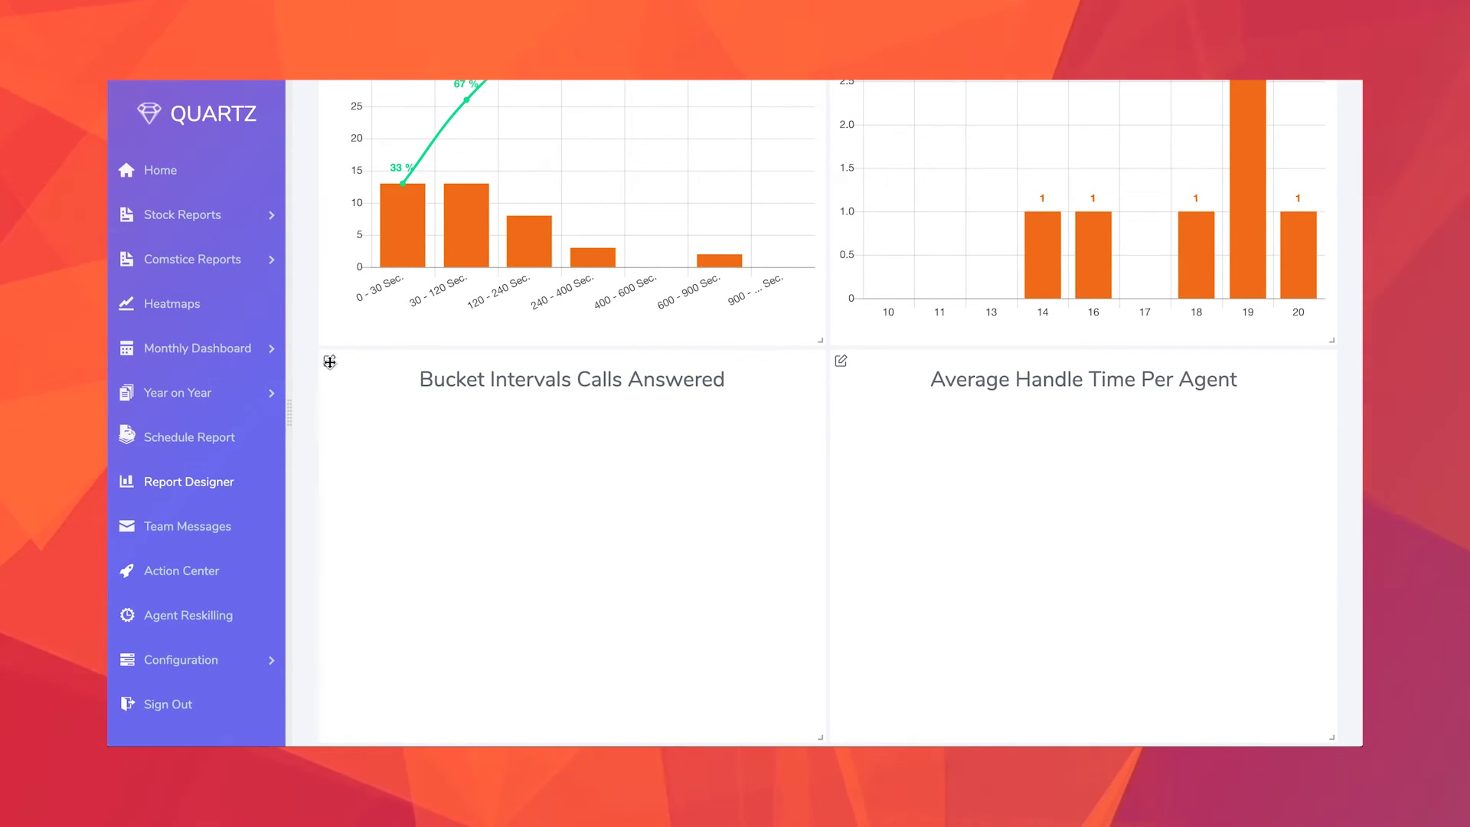
{"action": "left_click", "coordinate": [330, 362]}
{"action": "left_click", "coordinate": [509, 210]}
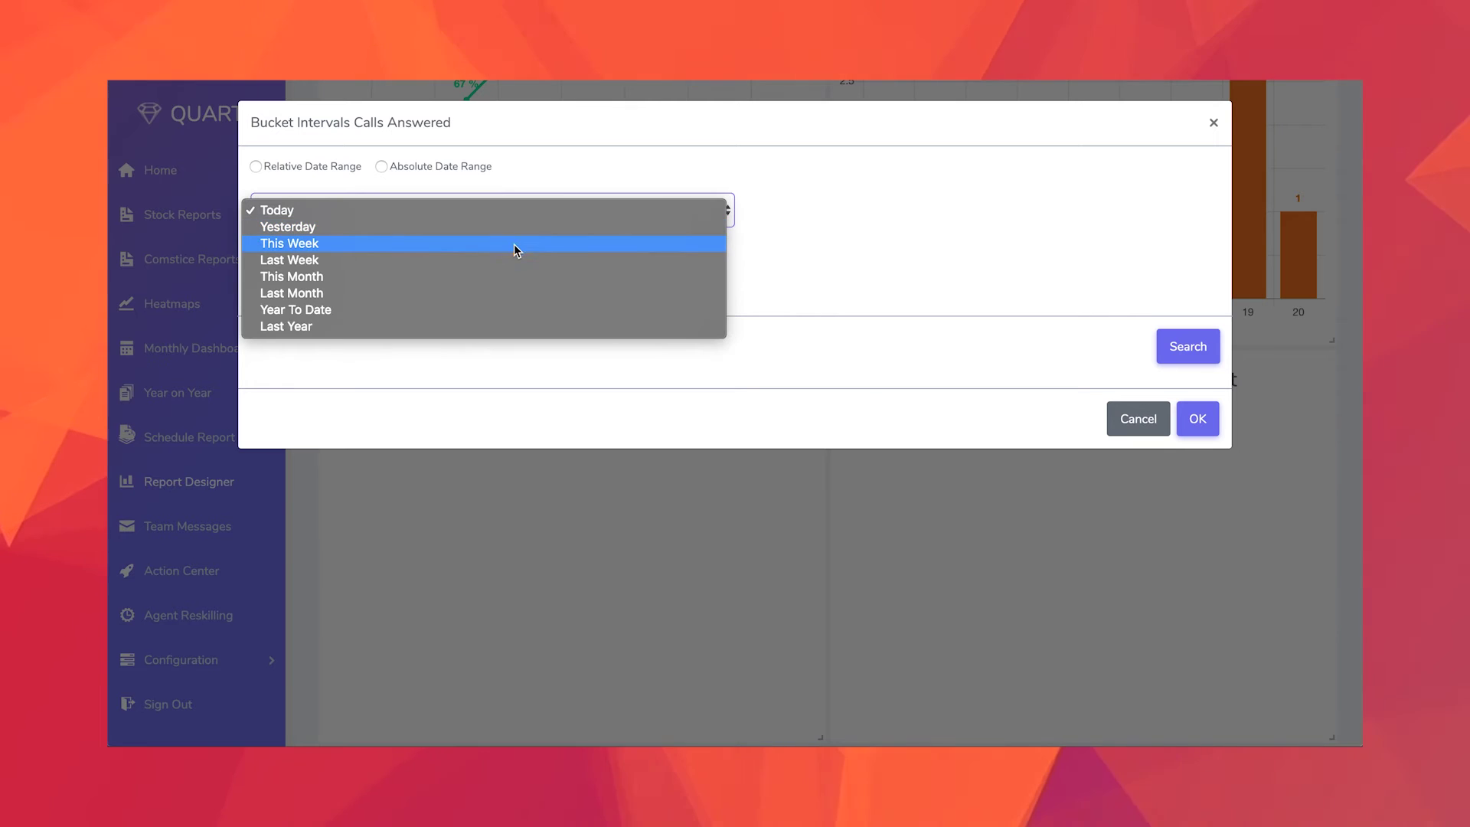
{"action": "left_click", "coordinate": [535, 288]}
{"action": "type", "text": "aliv"}
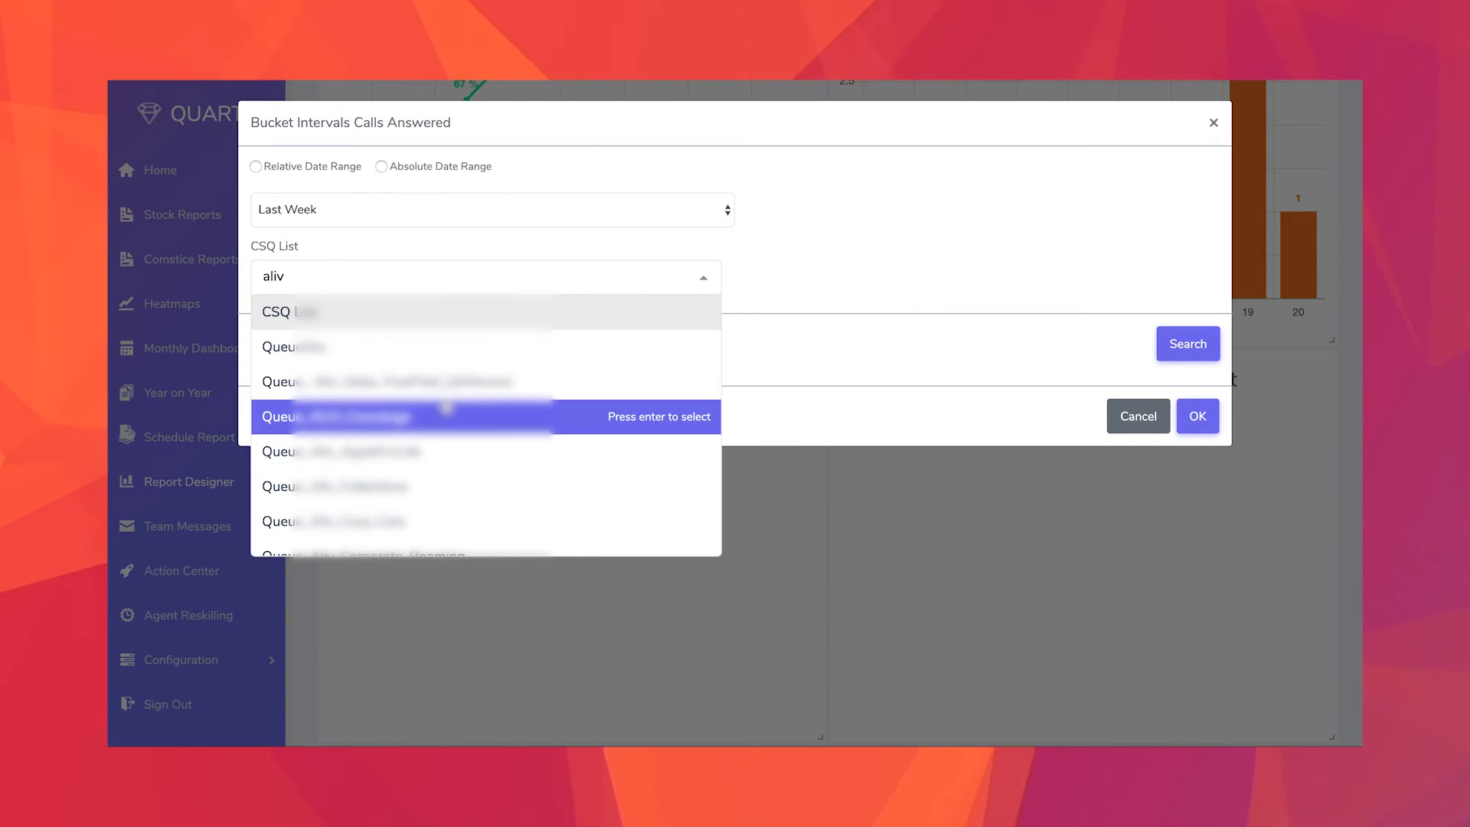
{"action": "scroll", "coordinate": [446, 408], "scroll_direction": "down", "scroll_amount": 3}
{"action": "left_click", "coordinate": [446, 423]}
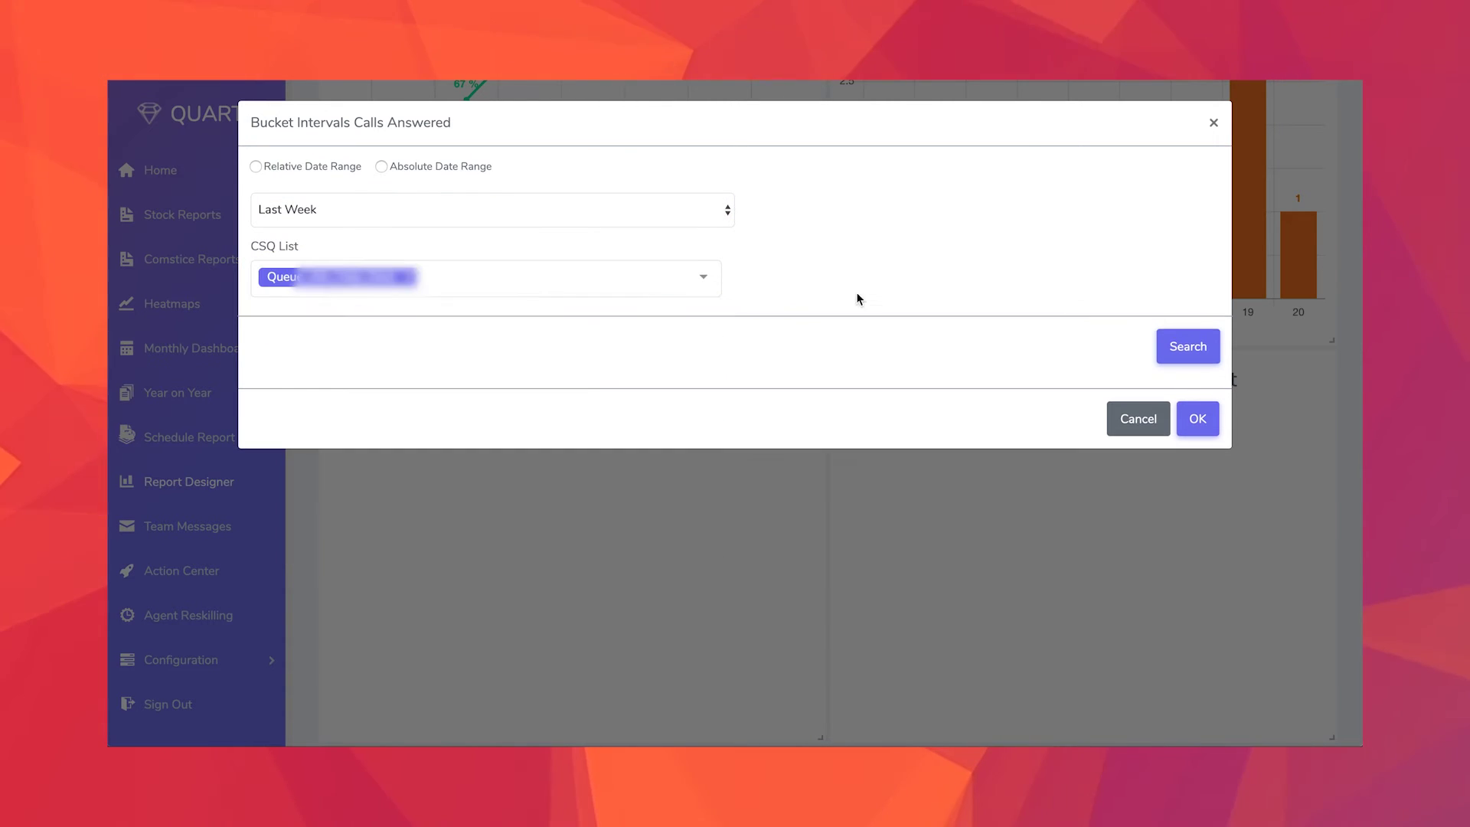
{"action": "left_click", "coordinate": [1184, 346]}
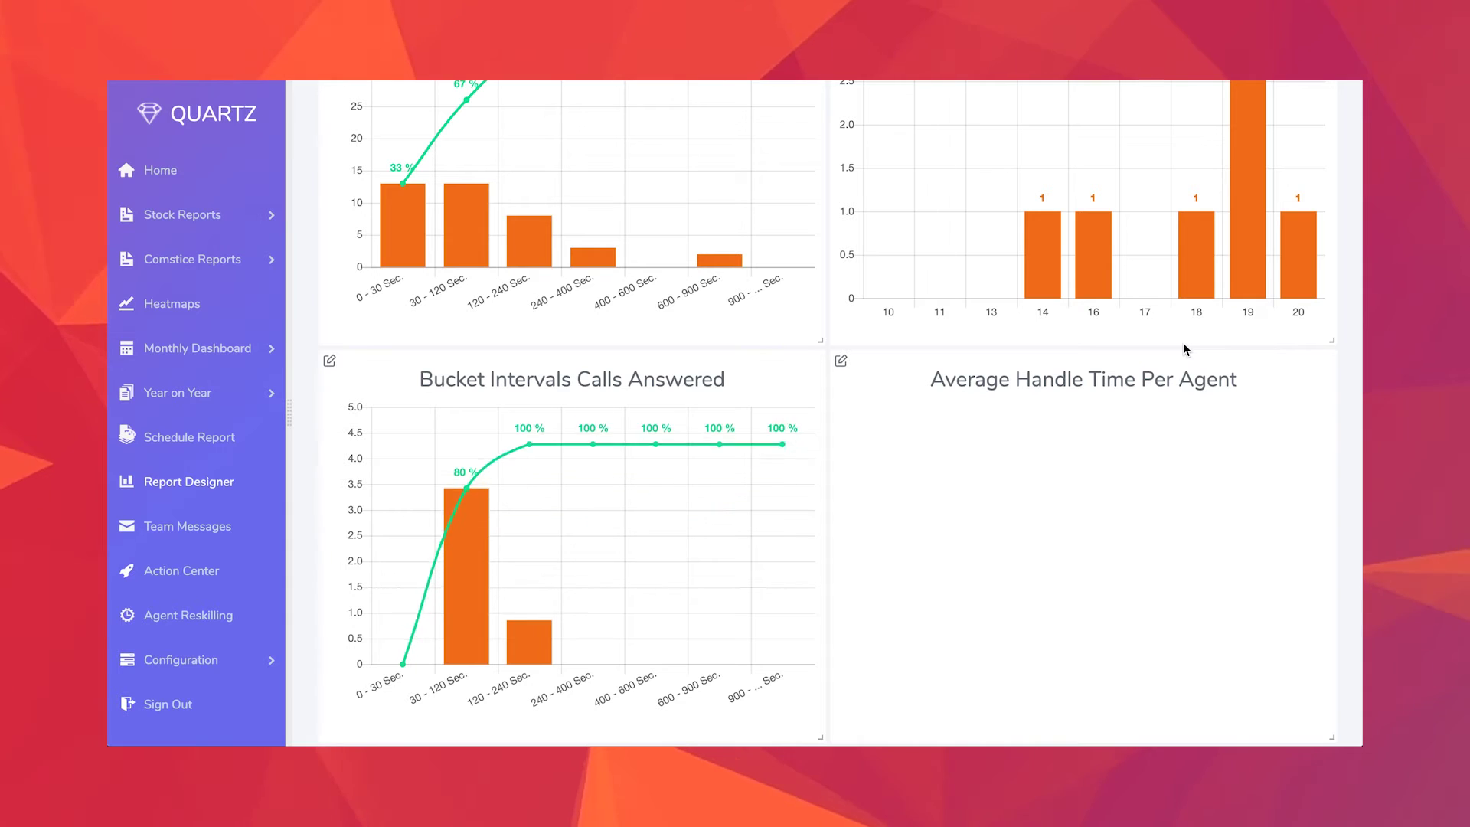
{"action": "scroll", "coordinate": [950, 433], "scroll_direction": "down", "scroll_amount": 1}
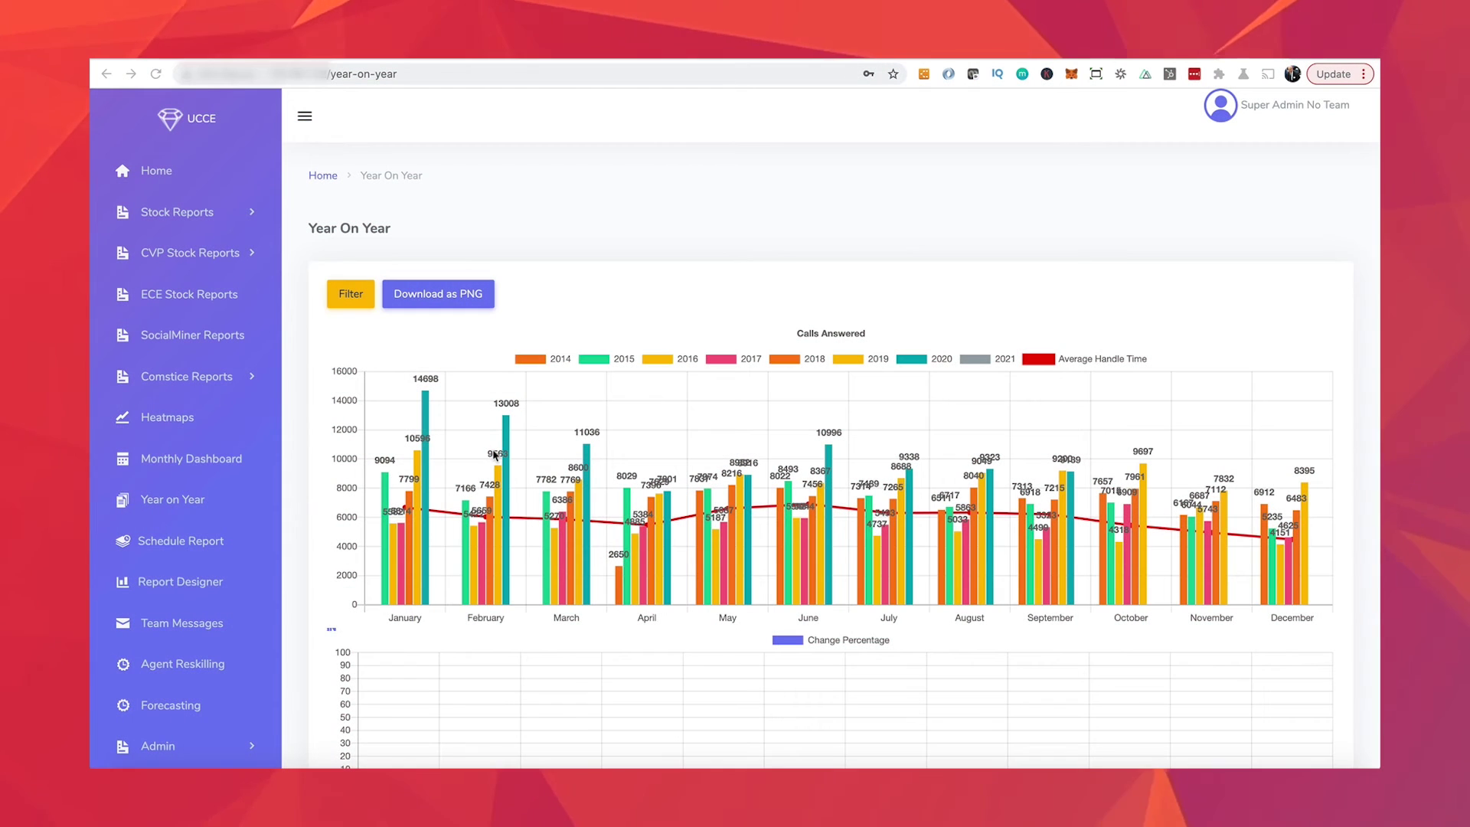
Step: Open the monthly dashboard's Day Level Drilldown and generate the Call Abandon Rate heatmap
{"action": "left_click", "coordinate": [224, 458]}
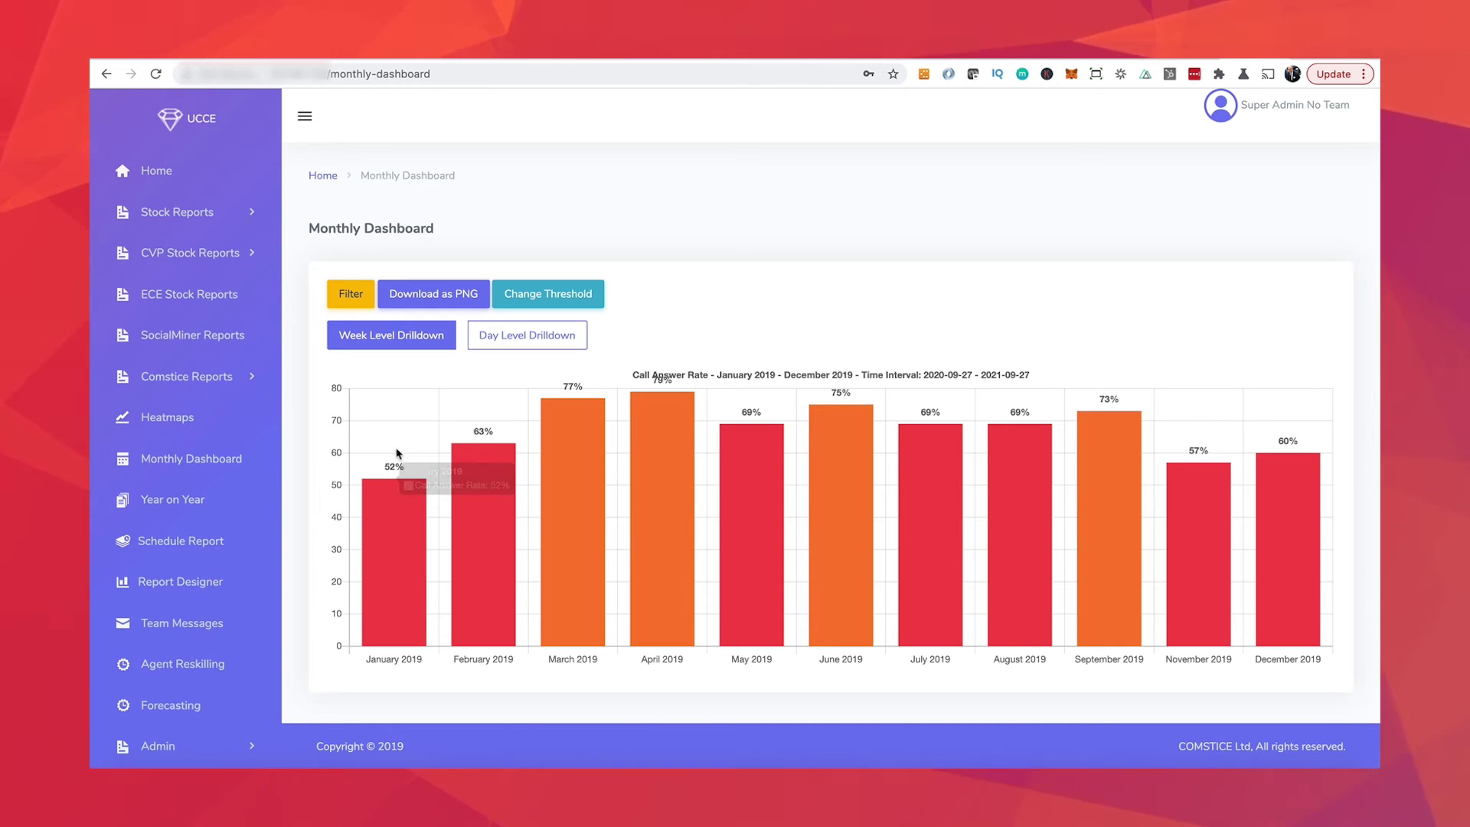
{"action": "left_click", "coordinate": [526, 343]}
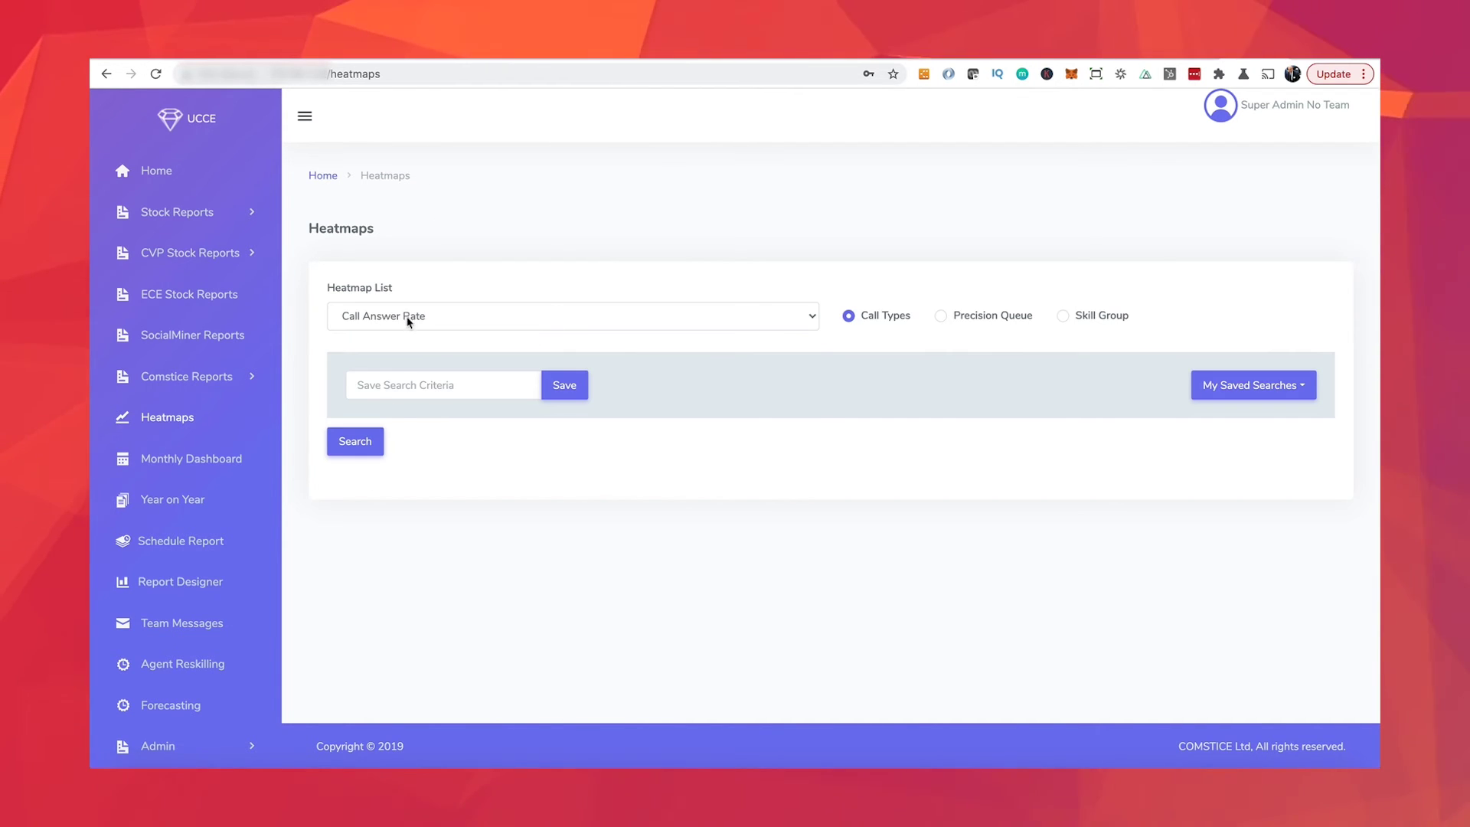
{"action": "left_click", "coordinate": [407, 319]}
{"action": "left_click", "coordinate": [406, 334]}
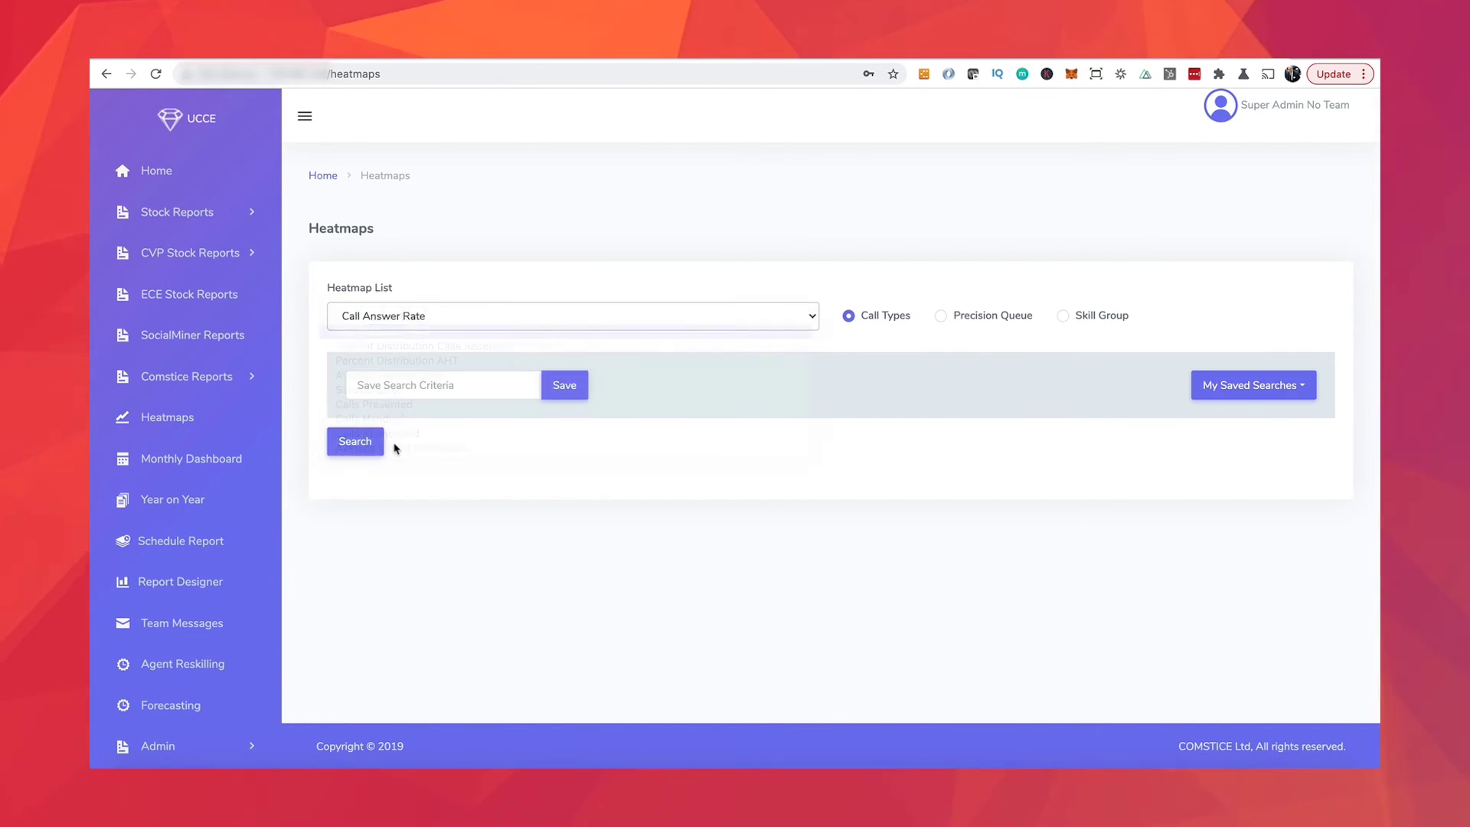
{"action": "left_click", "coordinate": [361, 448]}
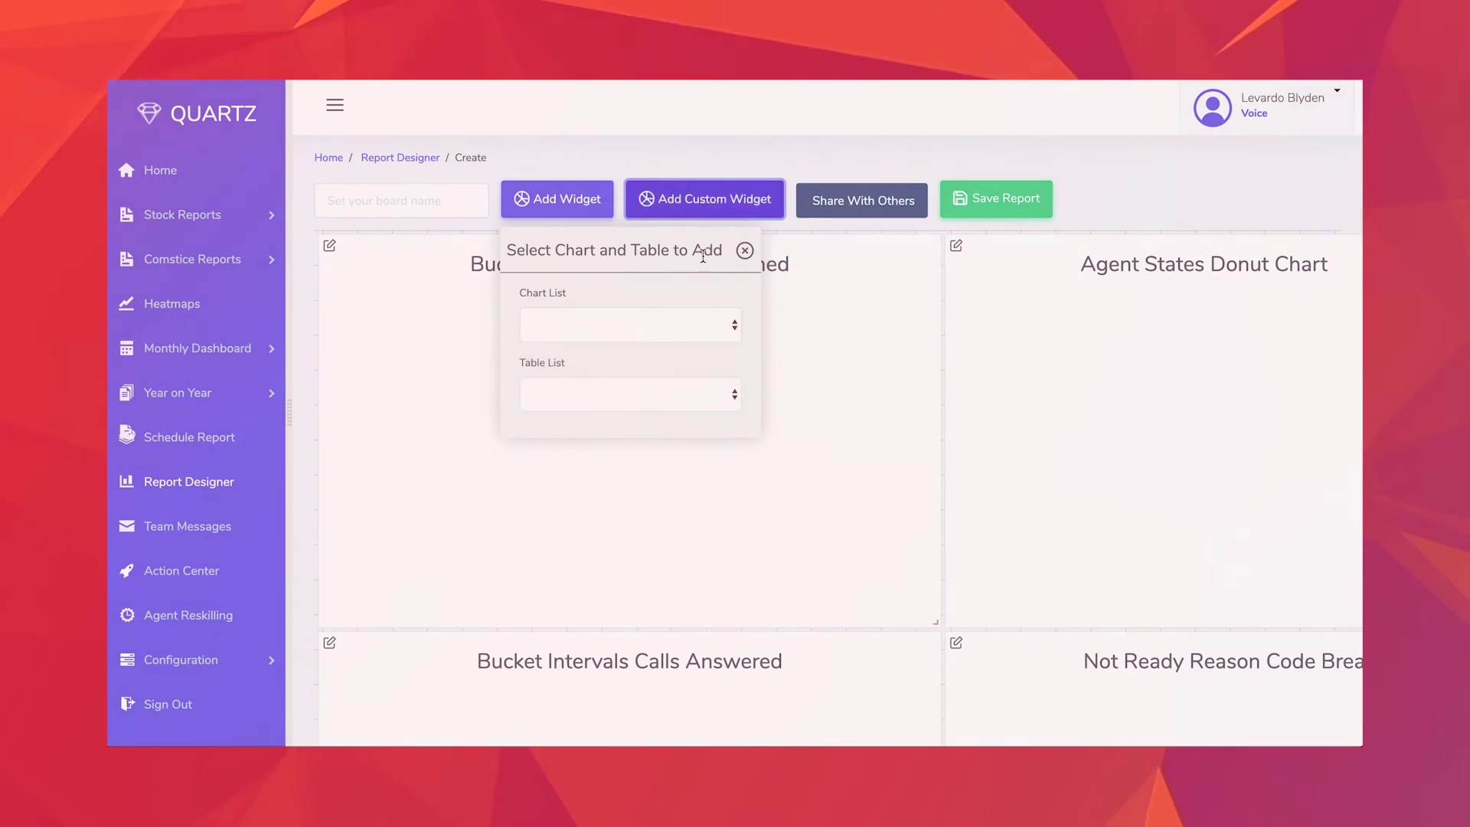
Step: Add the Team: Aliv Help Desk bar chart and table widgets and enlarge both
{"action": "left_click", "coordinate": [689, 325]}
{"action": "left_click", "coordinate": [699, 407]}
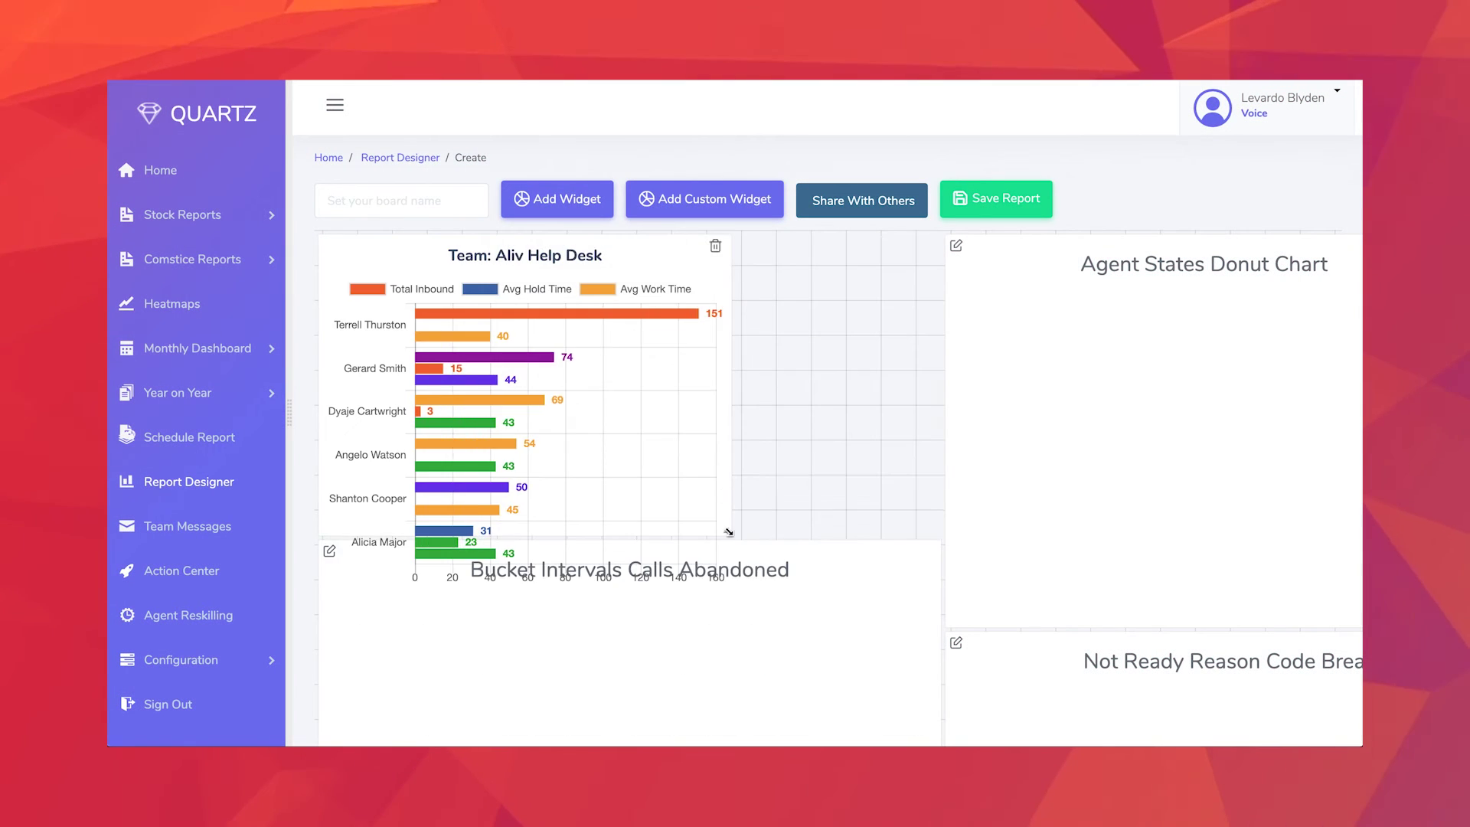
{"action": "left_click_drag", "start_coordinate": [729, 533], "coordinate": [935, 624]}
{"action": "left_click", "coordinate": [557, 198]}
{"action": "left_click", "coordinate": [657, 389]}
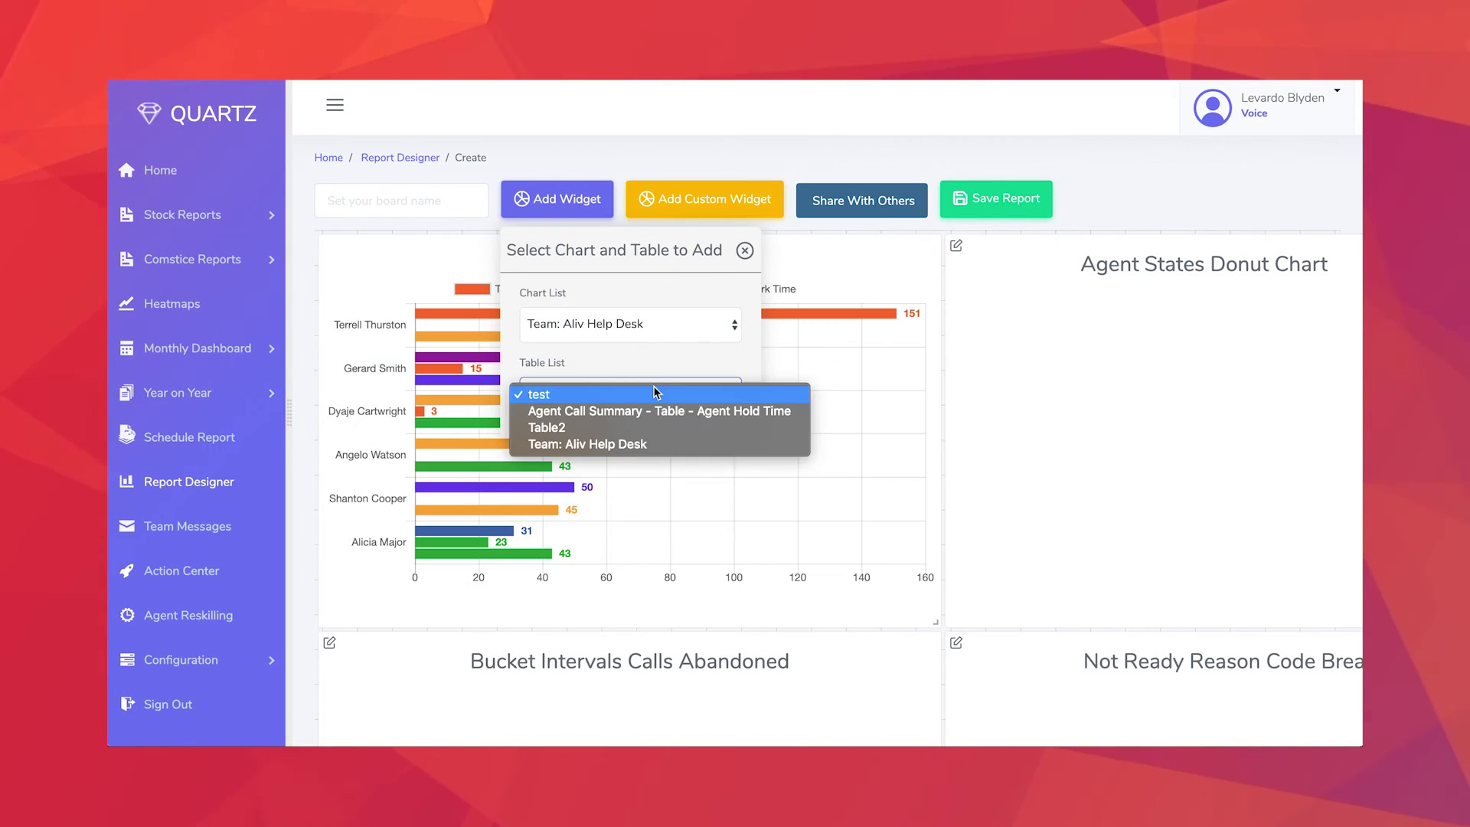
{"action": "left_click", "coordinate": [657, 445]}
{"action": "left_click_drag", "start_coordinate": [729, 499], "coordinate": [936, 624]}
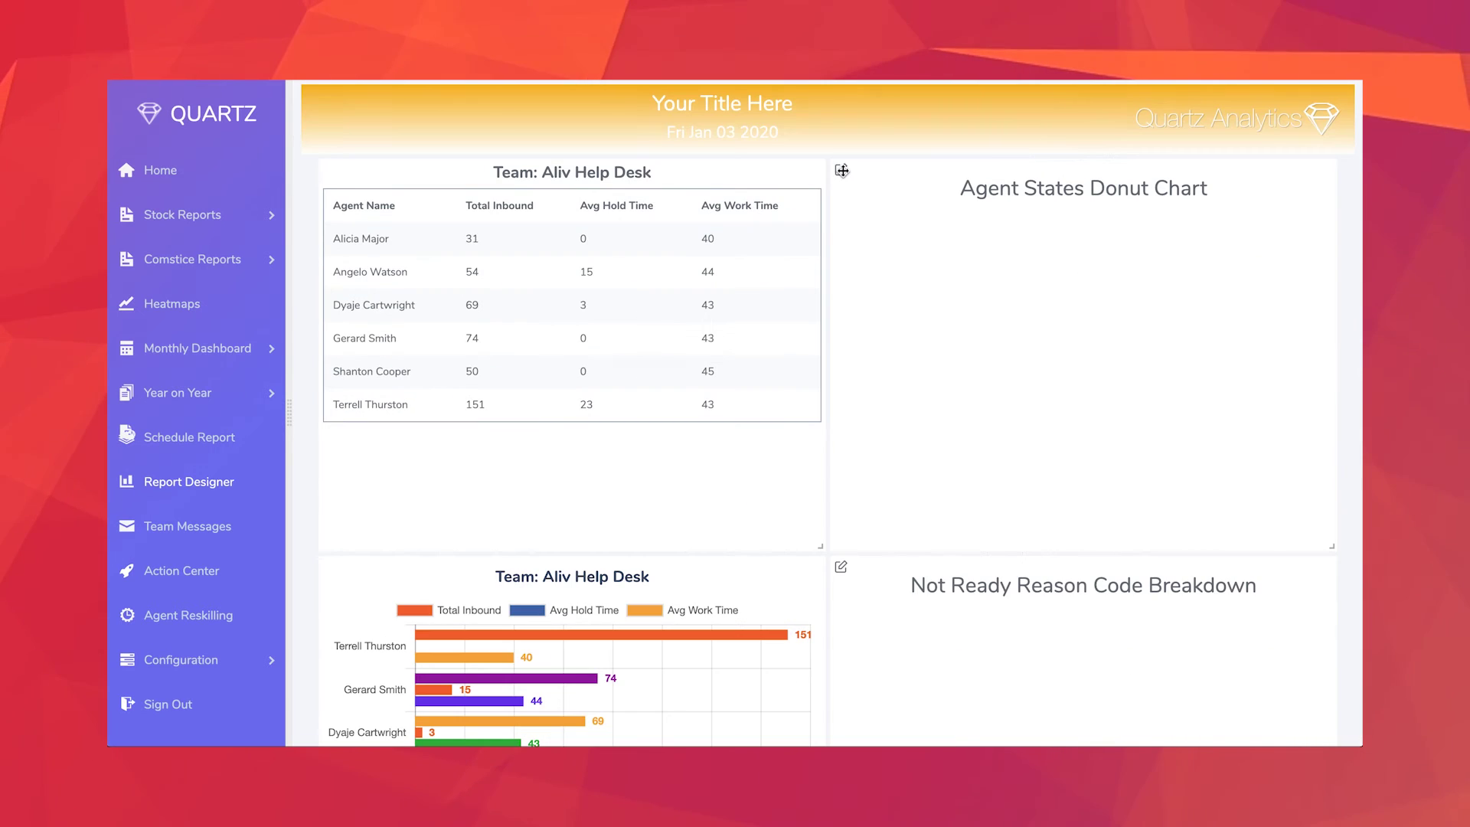
Step: Set the Agent States donut chart's date range to Last Week
{"action": "left_click", "coordinate": [841, 168]}
{"action": "left_click", "coordinate": [535, 212]}
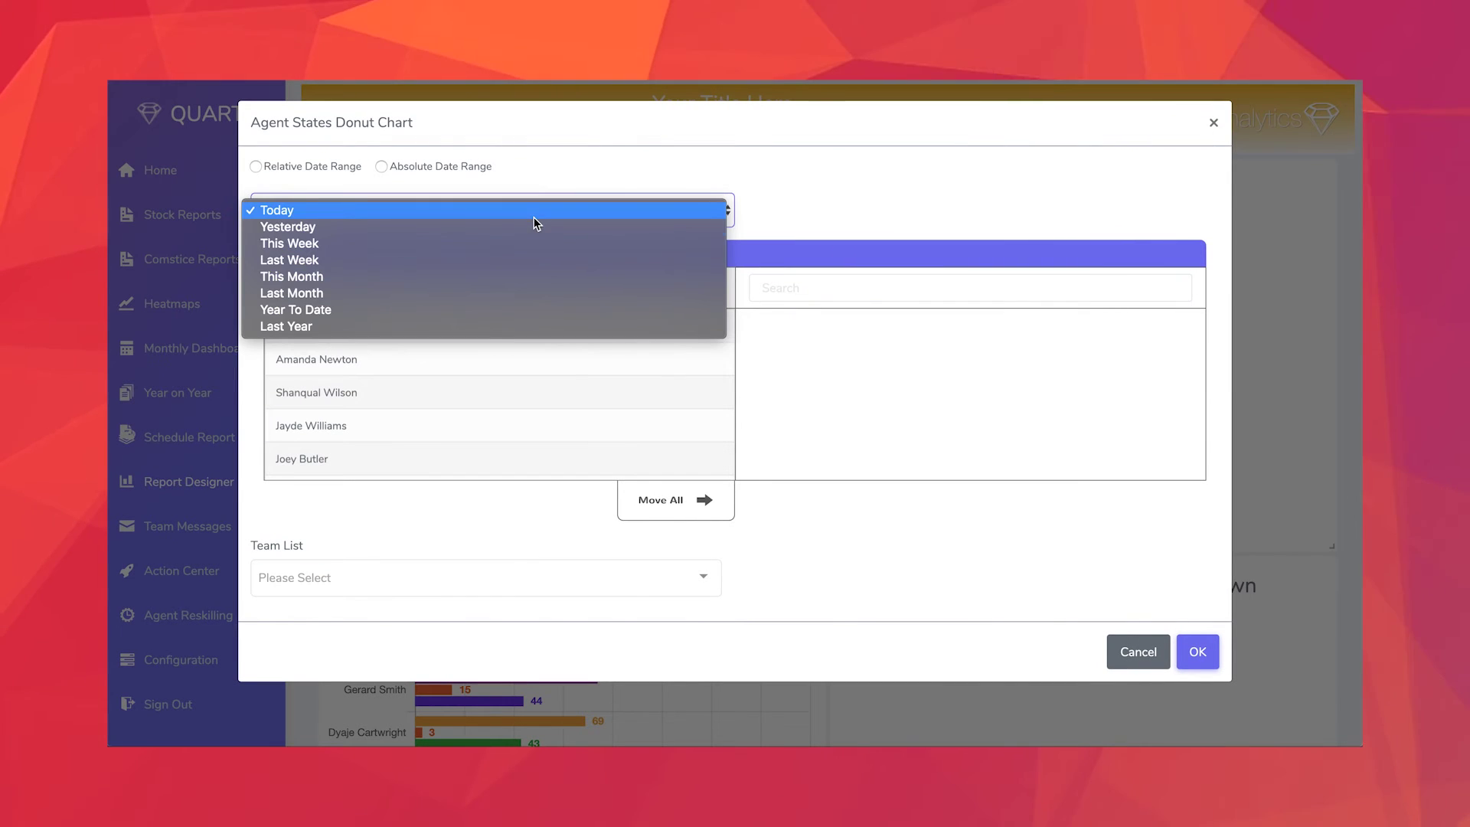
{"action": "left_click", "coordinate": [536, 259]}
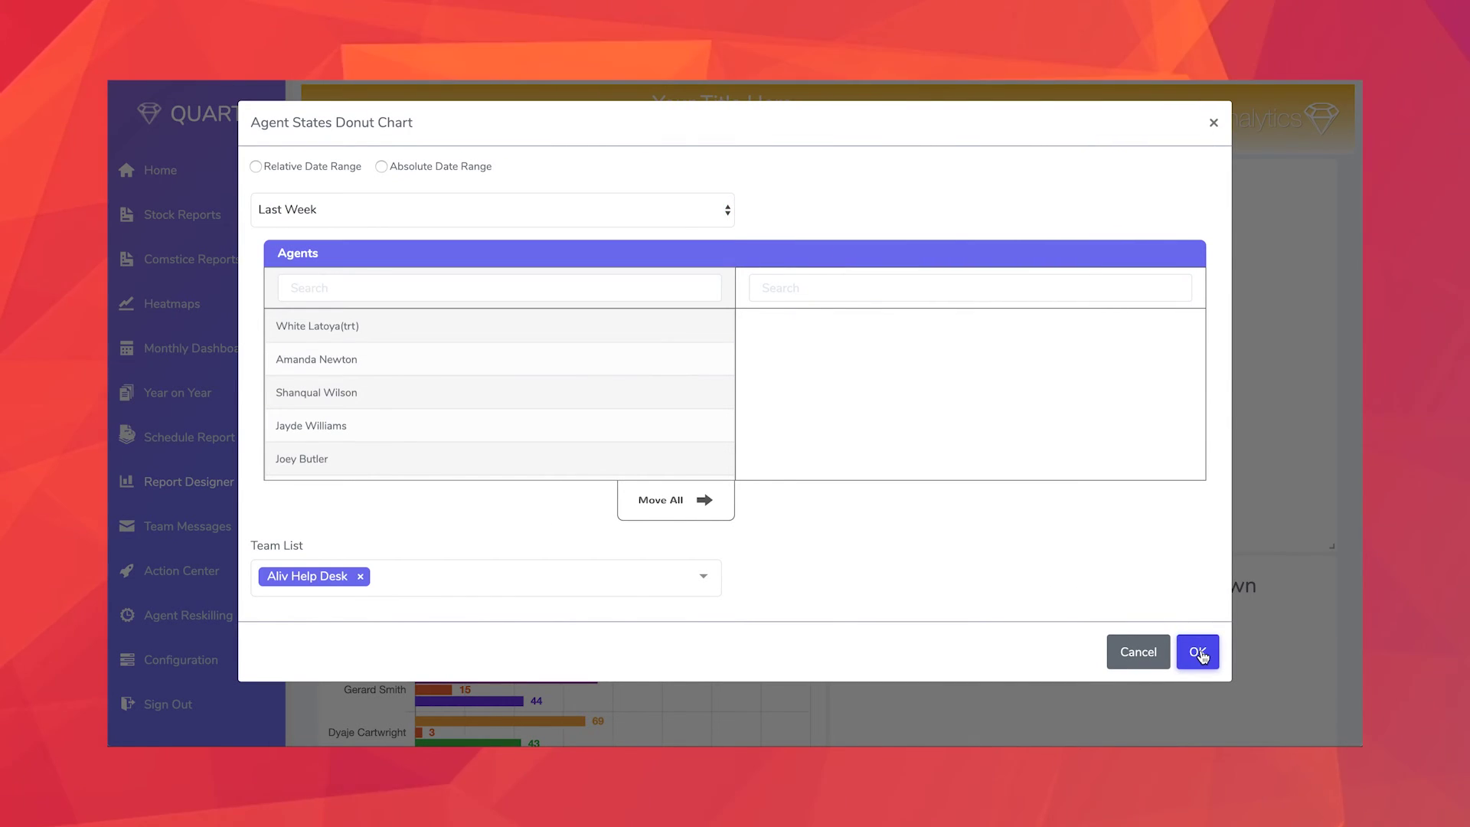
{"action": "left_click", "coordinate": [1198, 652]}
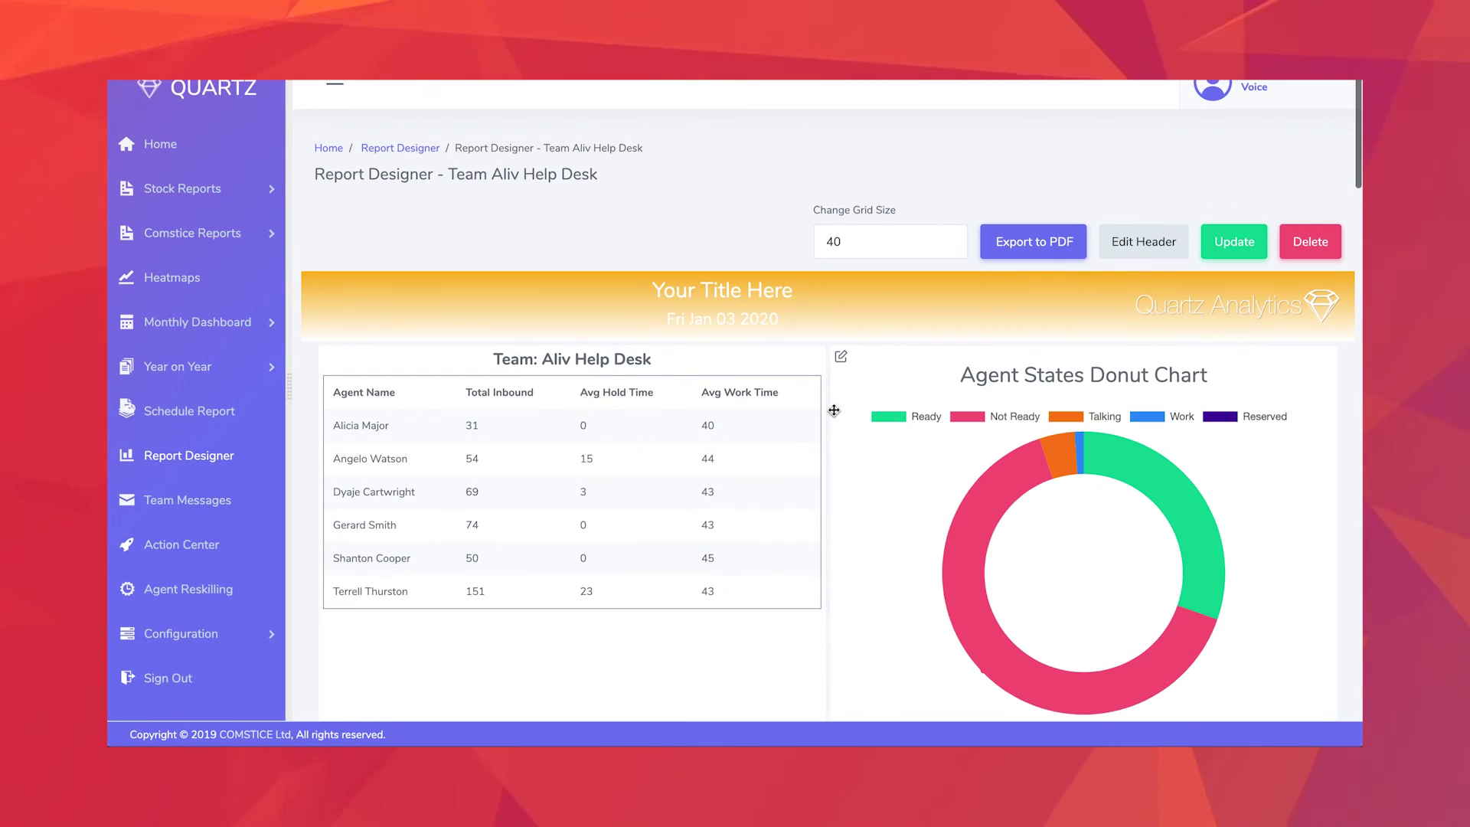
Step: Title the report header 'Team: Aliv Help Desk' with a red background bottom colour
{"action": "left_click", "coordinate": [1143, 241]}
{"action": "type", "text": "Team"}
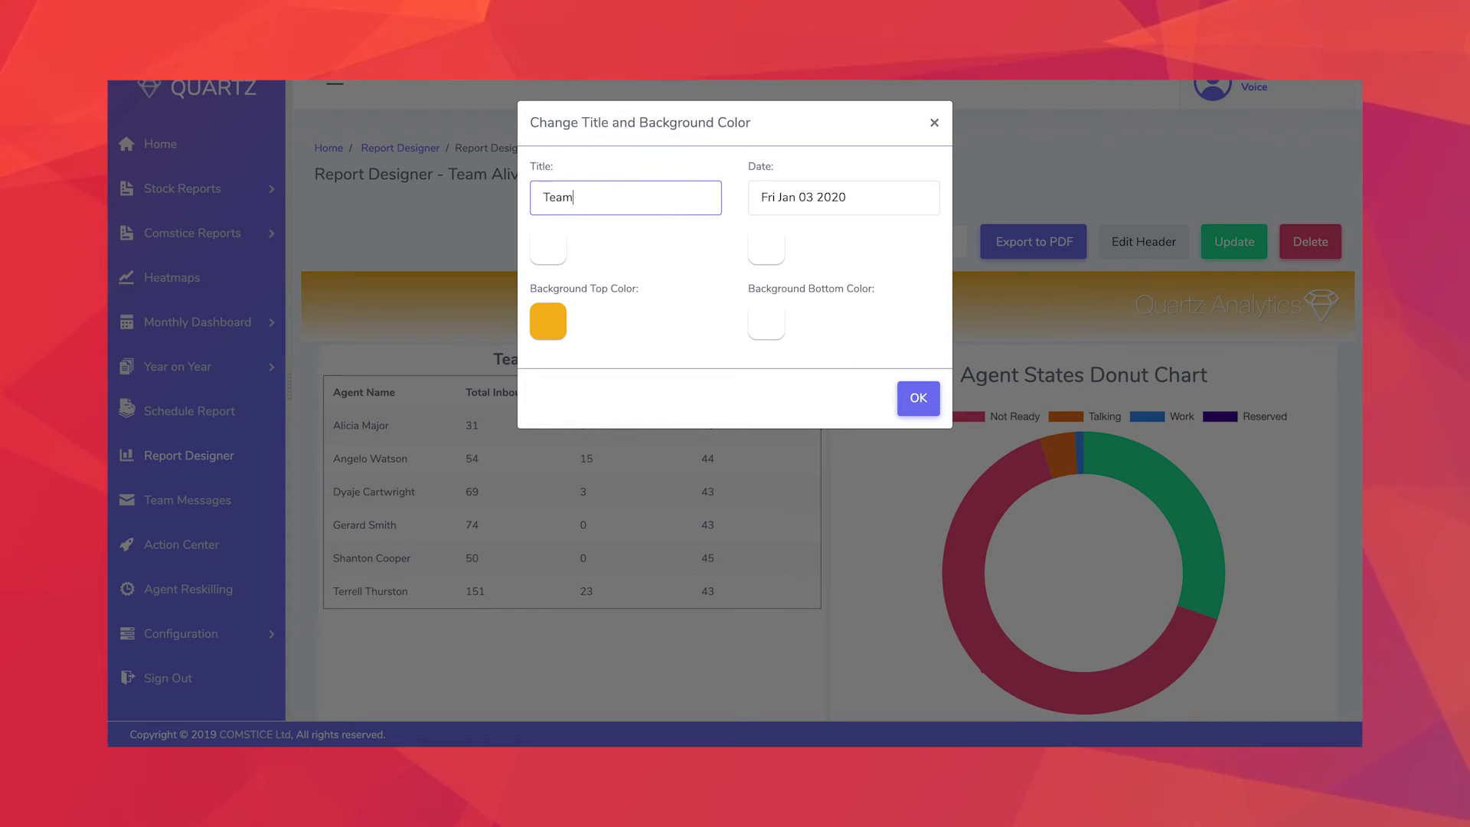
{"action": "type", "text": ": Aliv Help Desk"}
{"action": "left_click", "coordinate": [767, 322]}
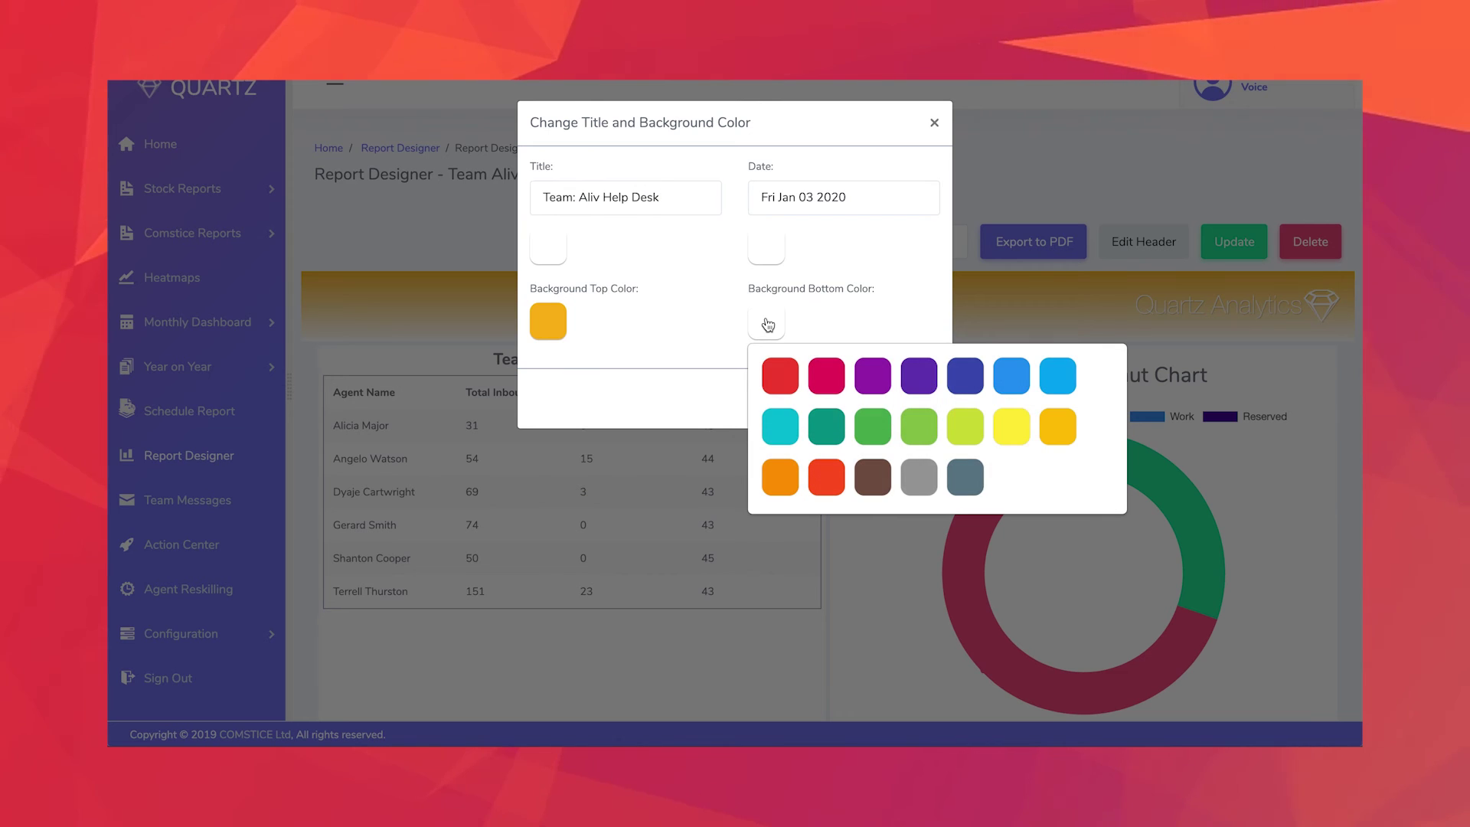
{"action": "left_click", "coordinate": [780, 375]}
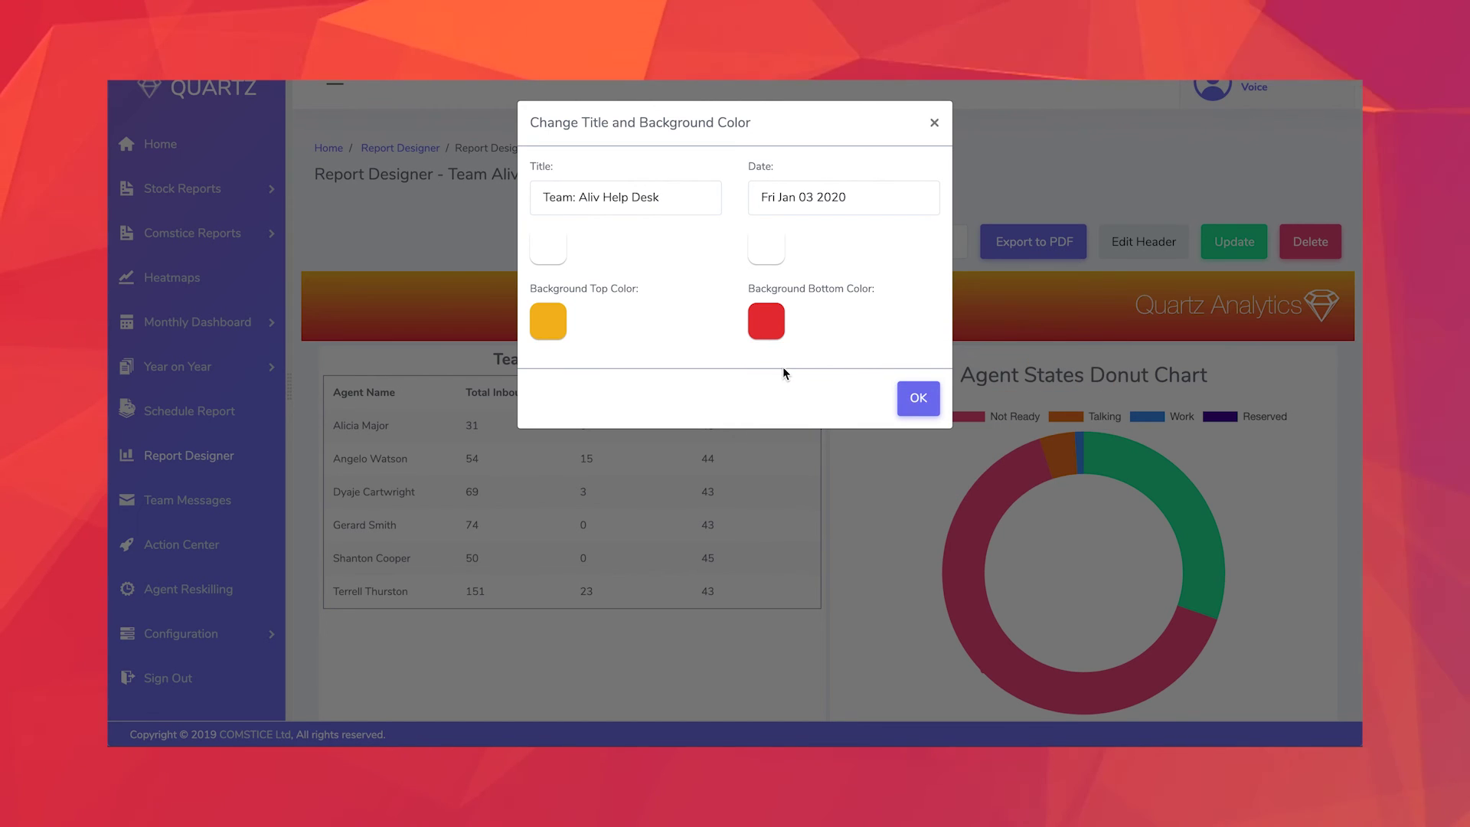
{"action": "left_click", "coordinate": [918, 397]}
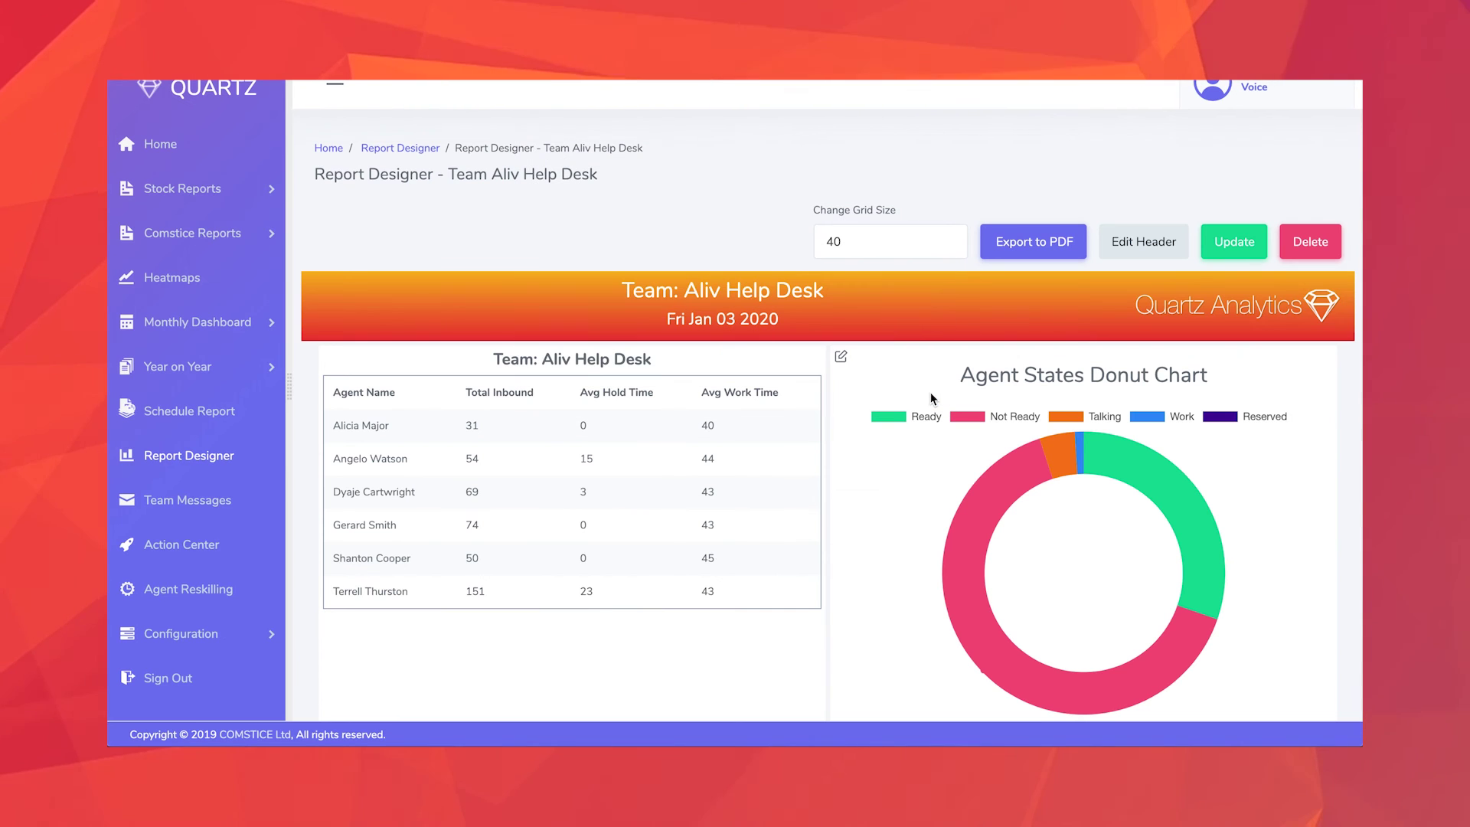
Step: Save the report design as Team Aliv Help Desk and export it to PDF
{"action": "left_click", "coordinate": [1226, 243]}
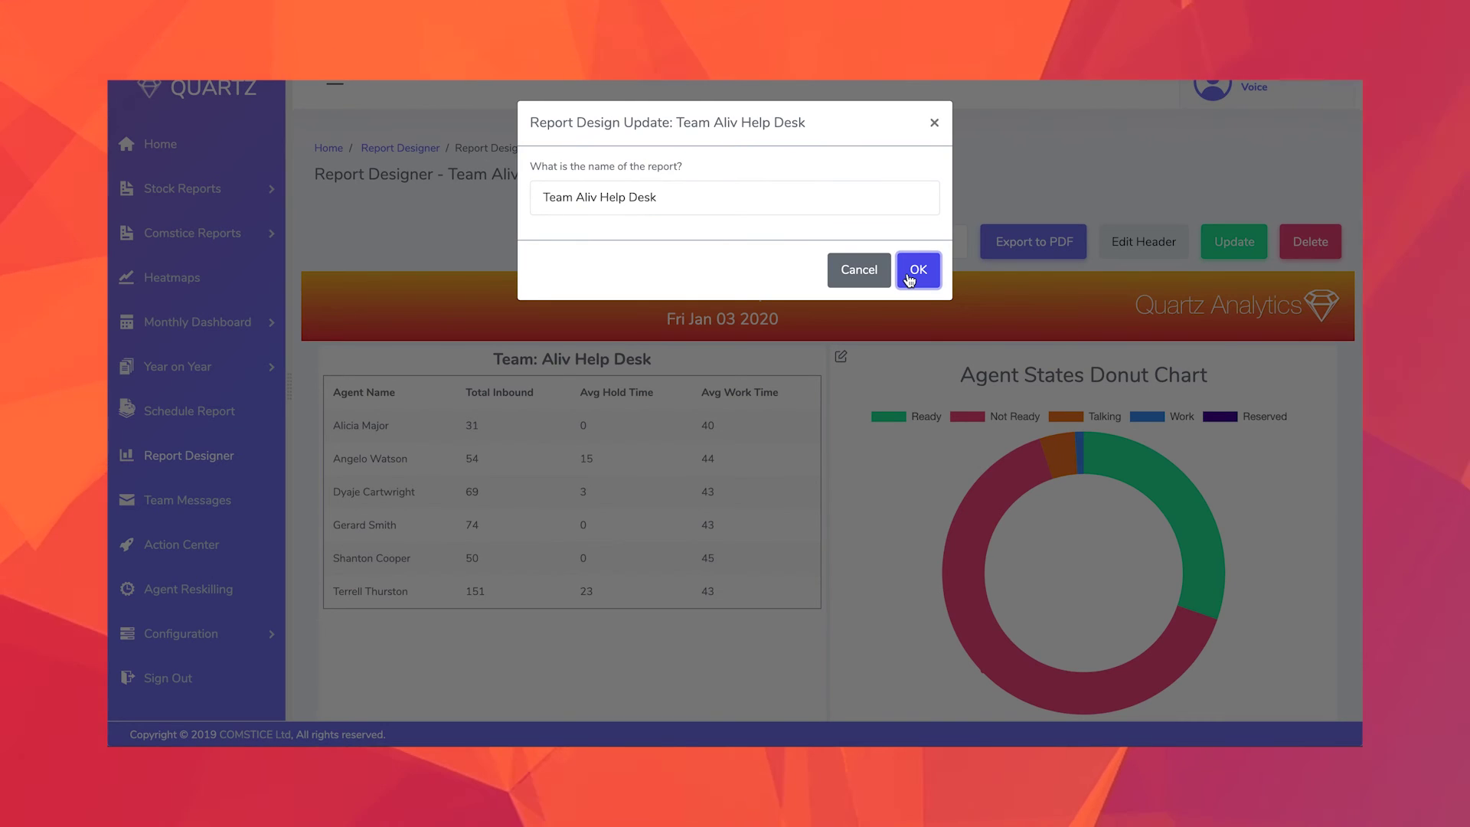
{"action": "left_click", "coordinate": [909, 277]}
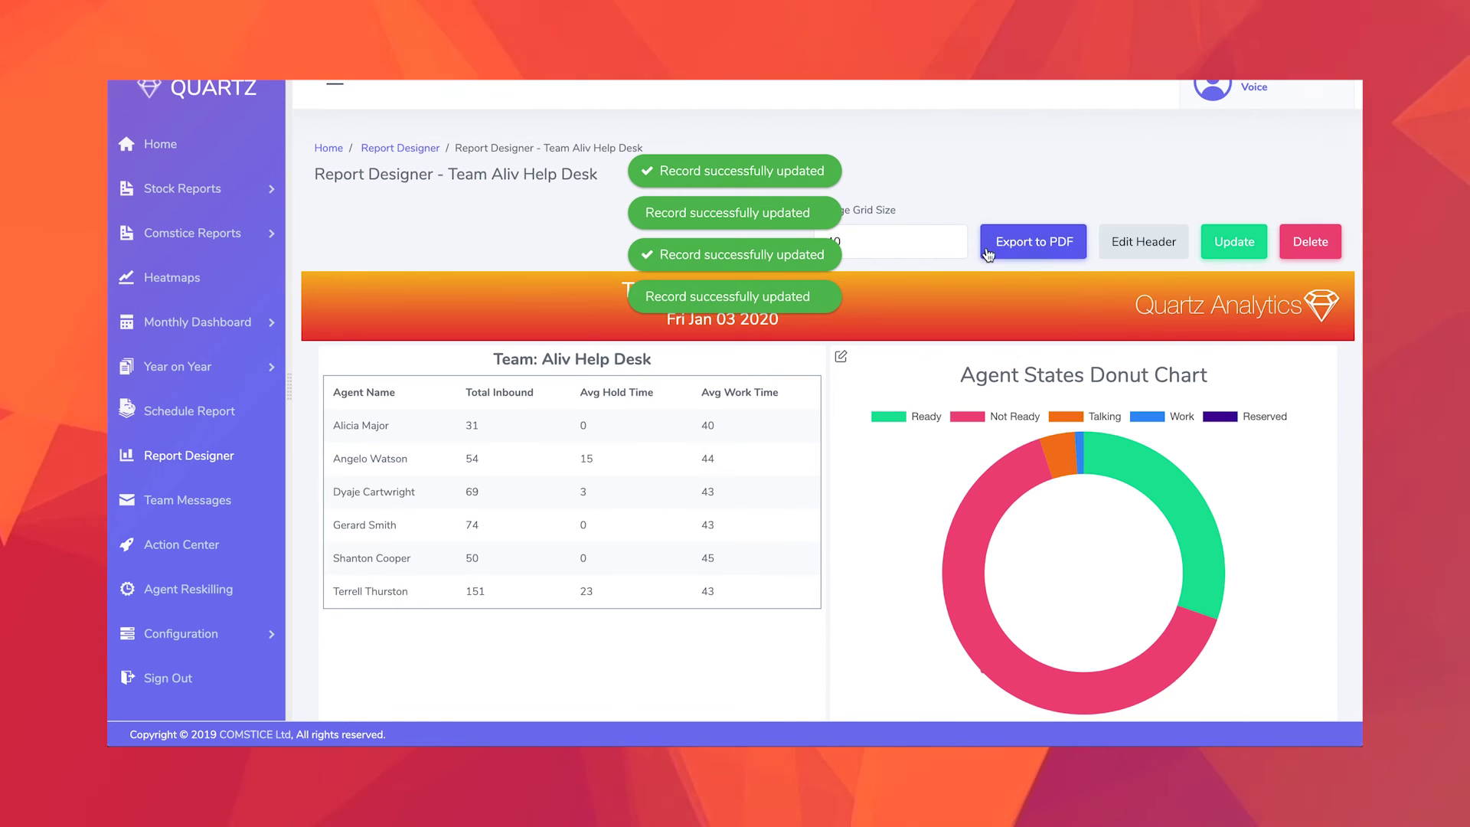
{"action": "left_click", "coordinate": [1036, 247]}
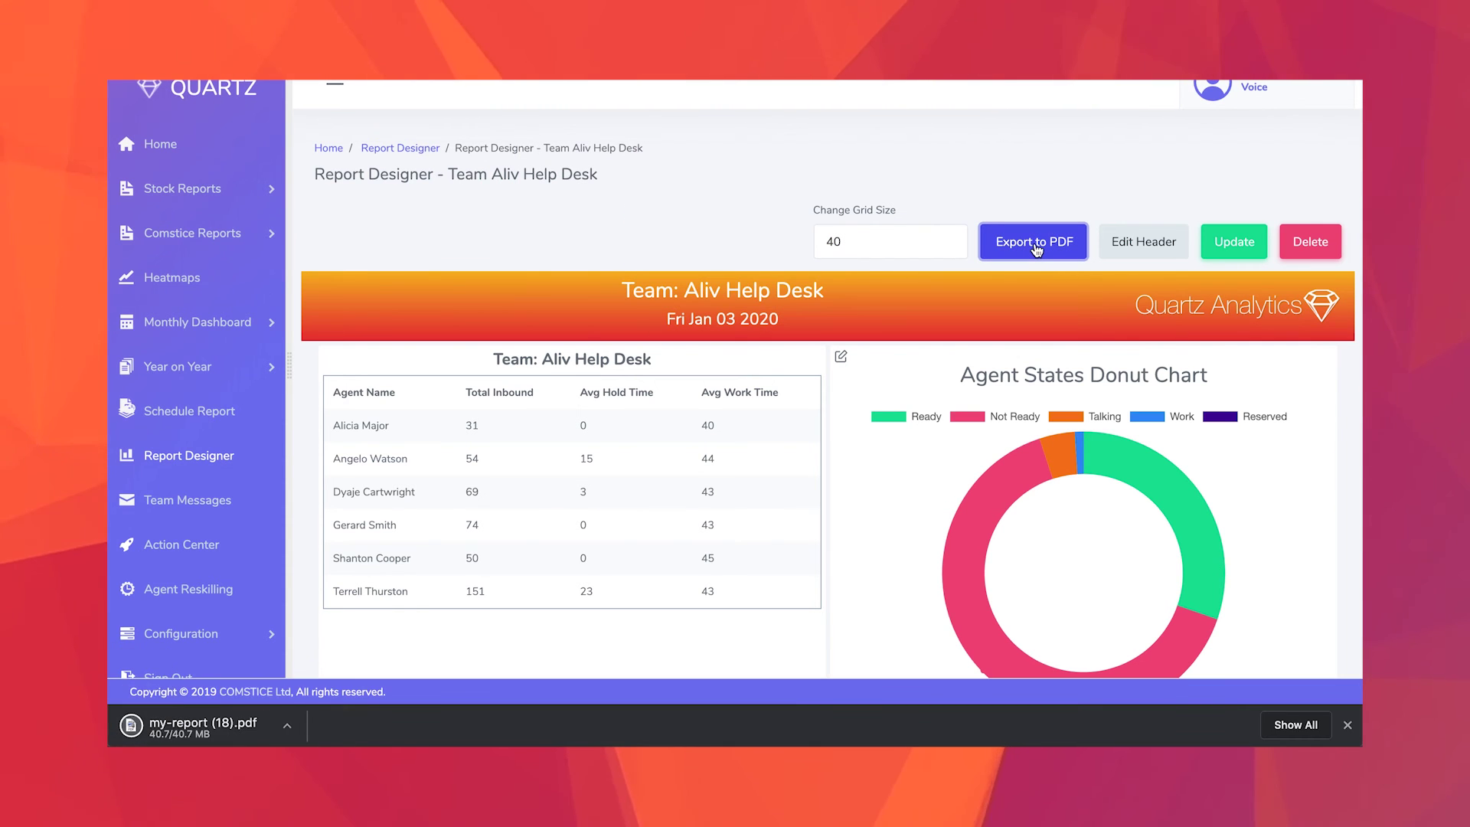